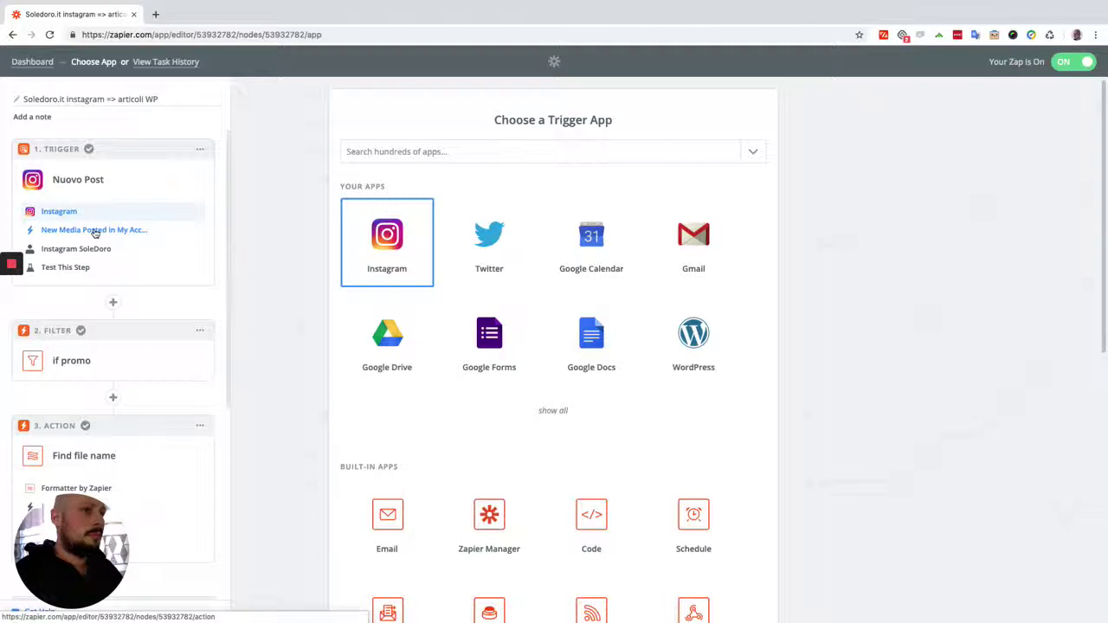
Review the Instagram trigger's event and its connected account.
click(94, 232)
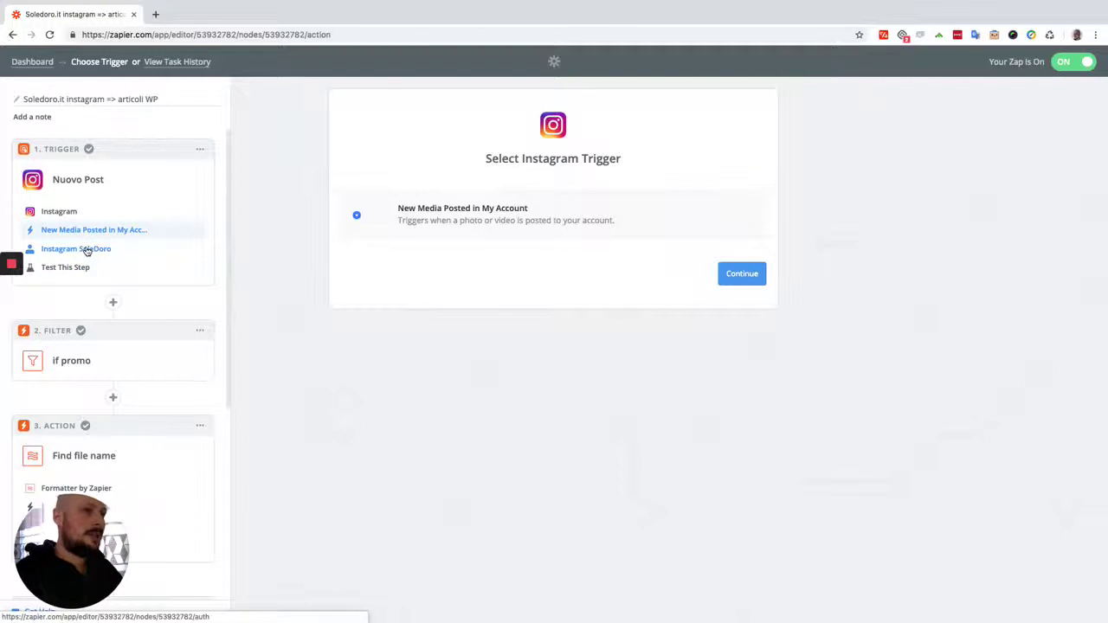
click(87, 250)
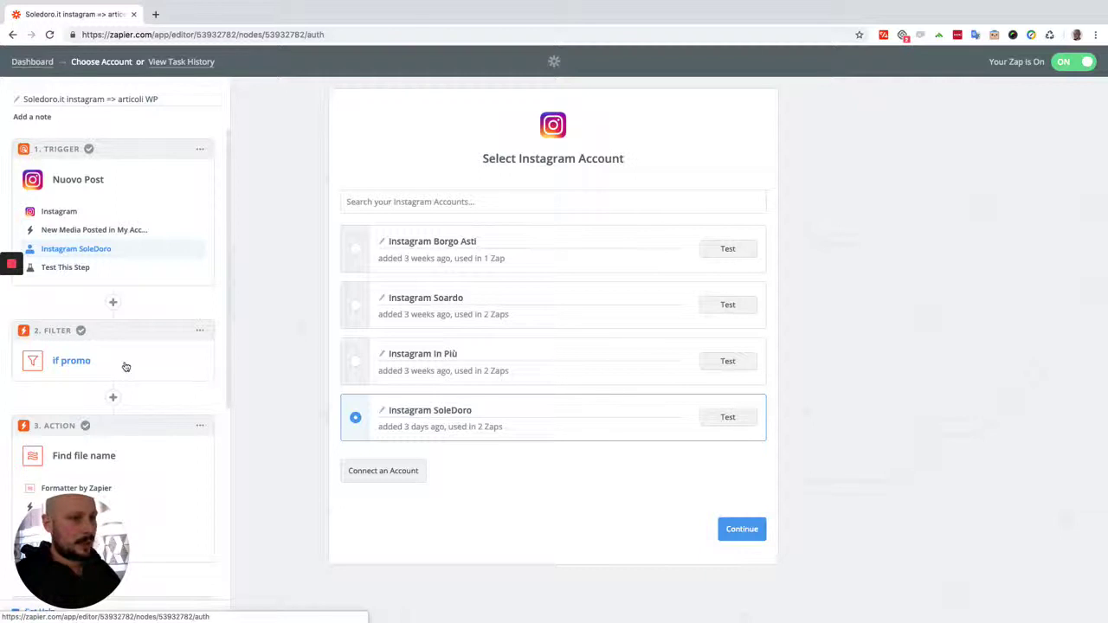
Go through the "if promo" filter's app, condition type and rules, and test the filter against the sample data.
scroll(113, 351, down, 2)
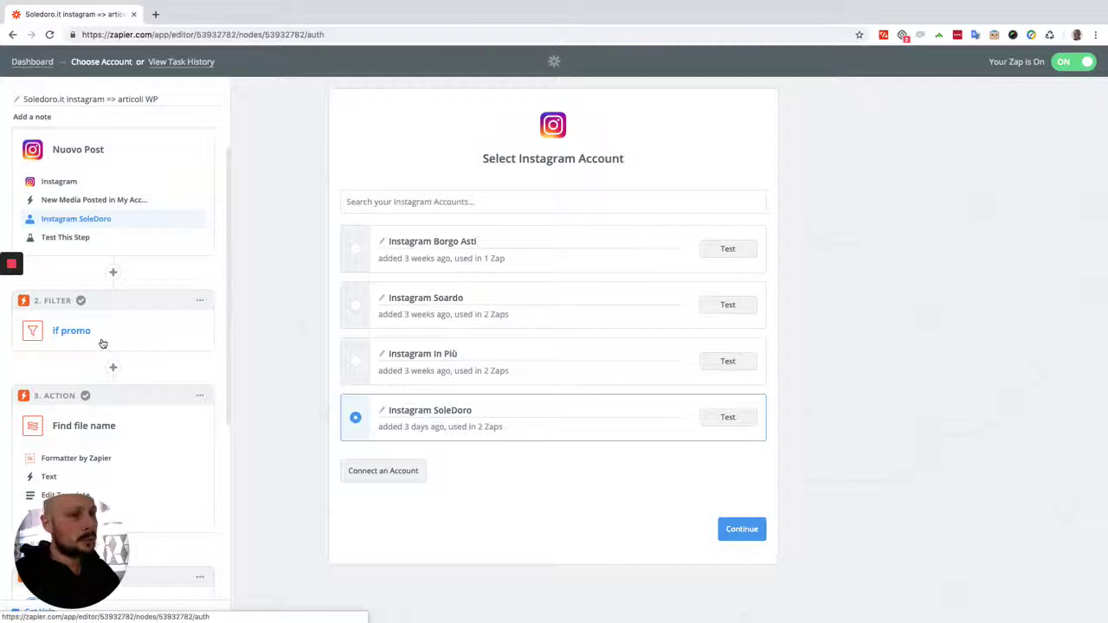
click(102, 344)
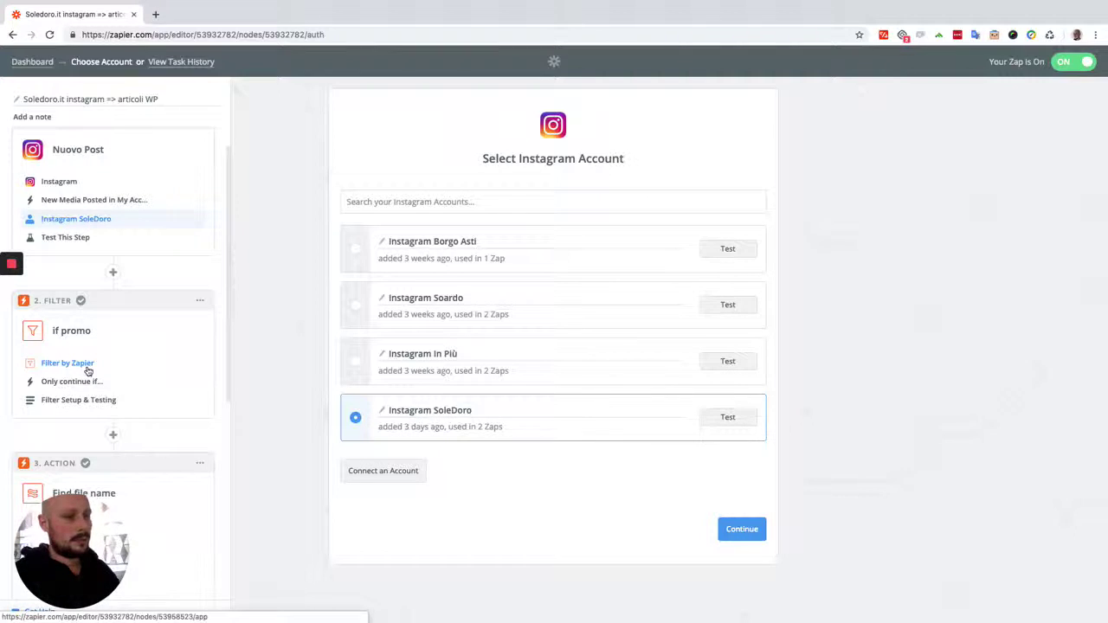
click(87, 371)
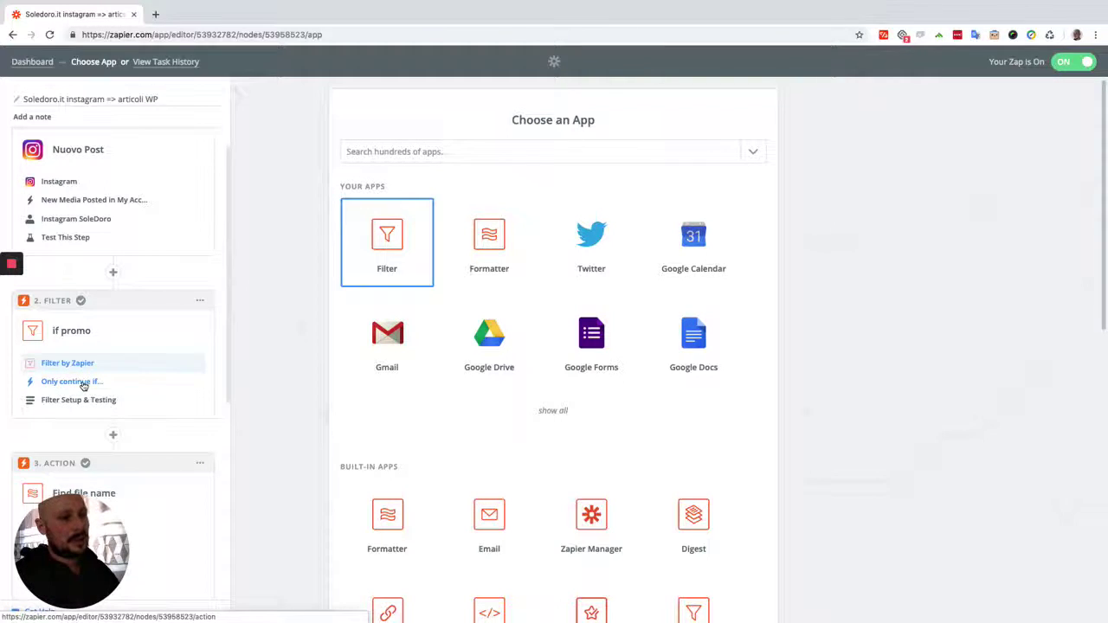
click(83, 386)
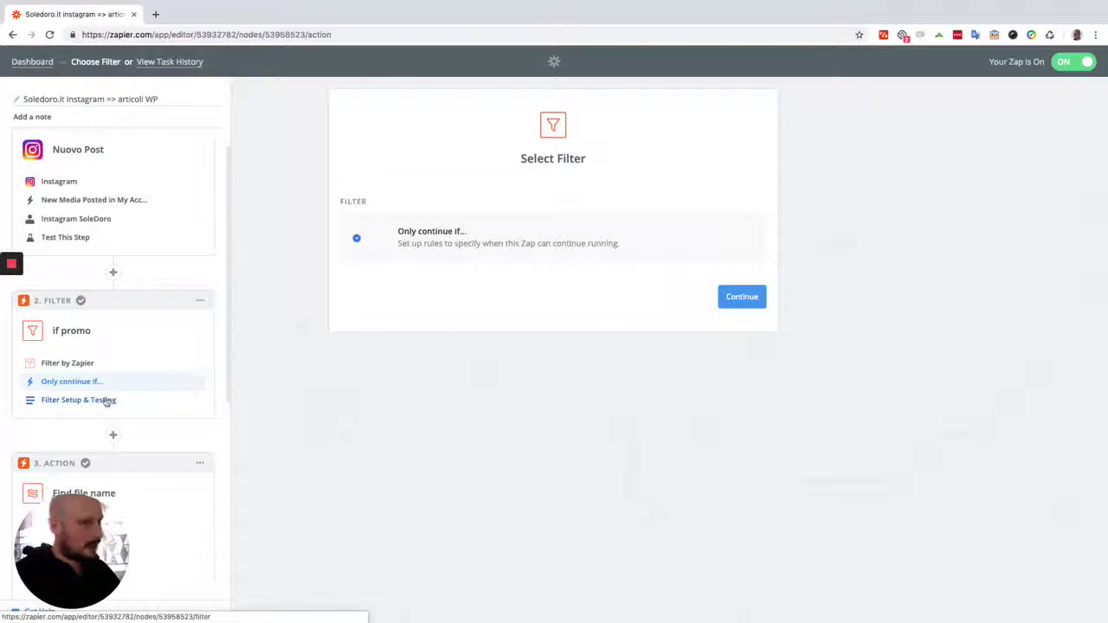
click(106, 400)
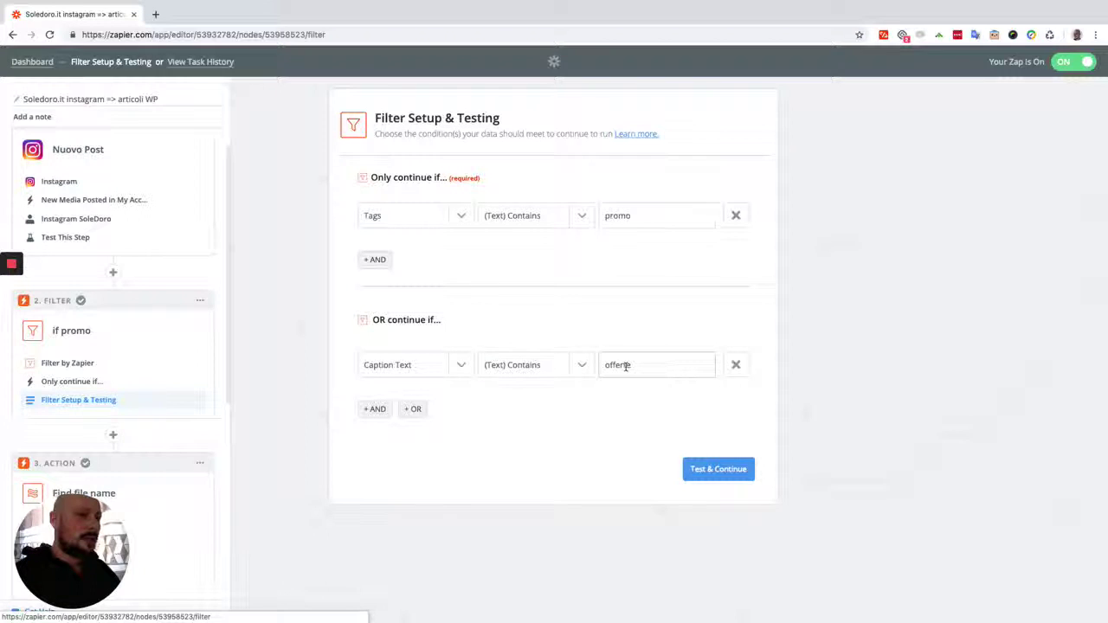
click(711, 470)
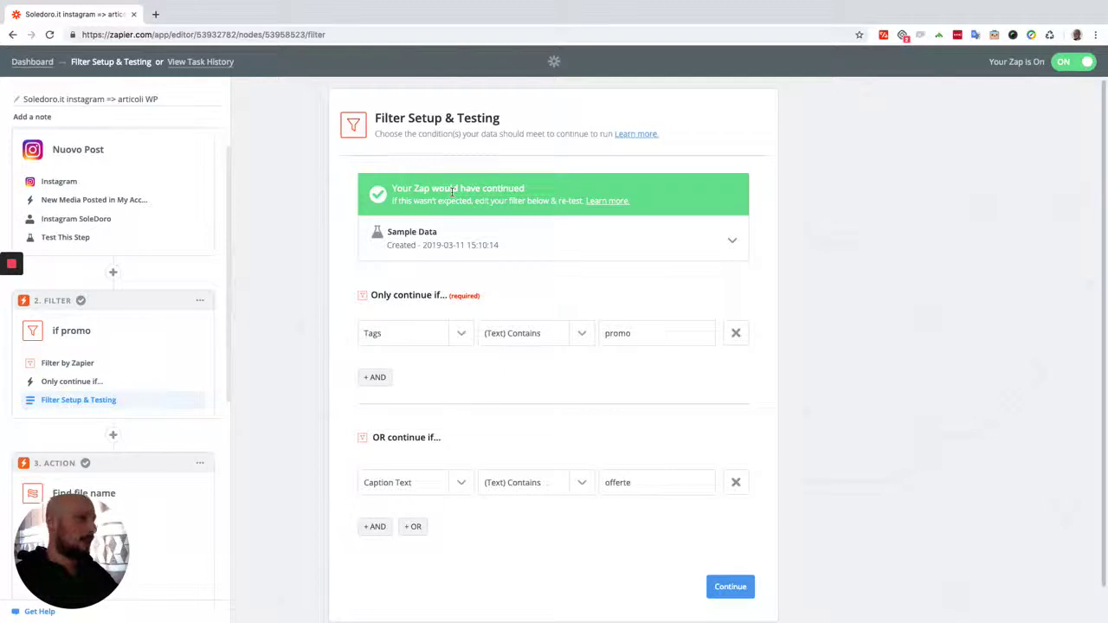
scroll(324, 341, down, 1)
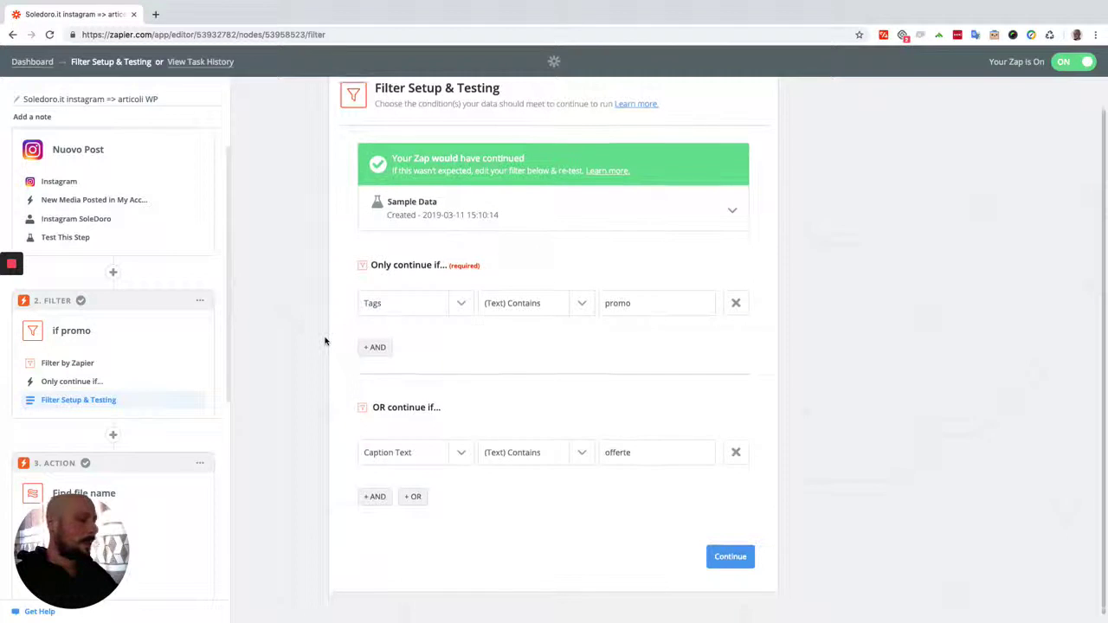
Choose Formatter with the Text action for the "Find file name" step and continue to its template.
scroll(202, 353, down, 4)
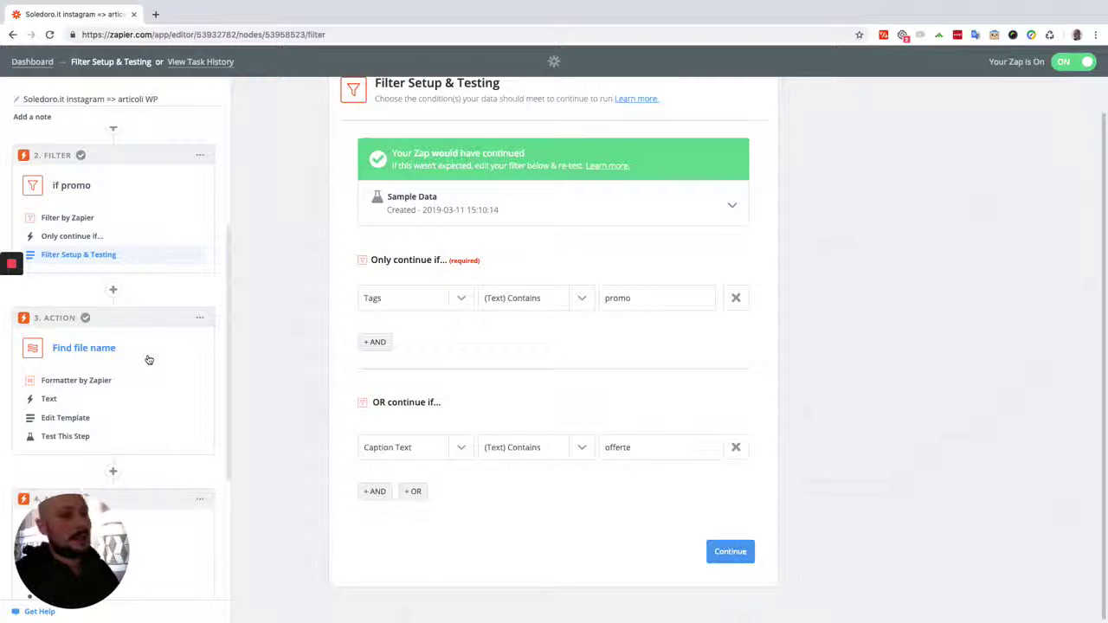
click(148, 359)
click(110, 348)
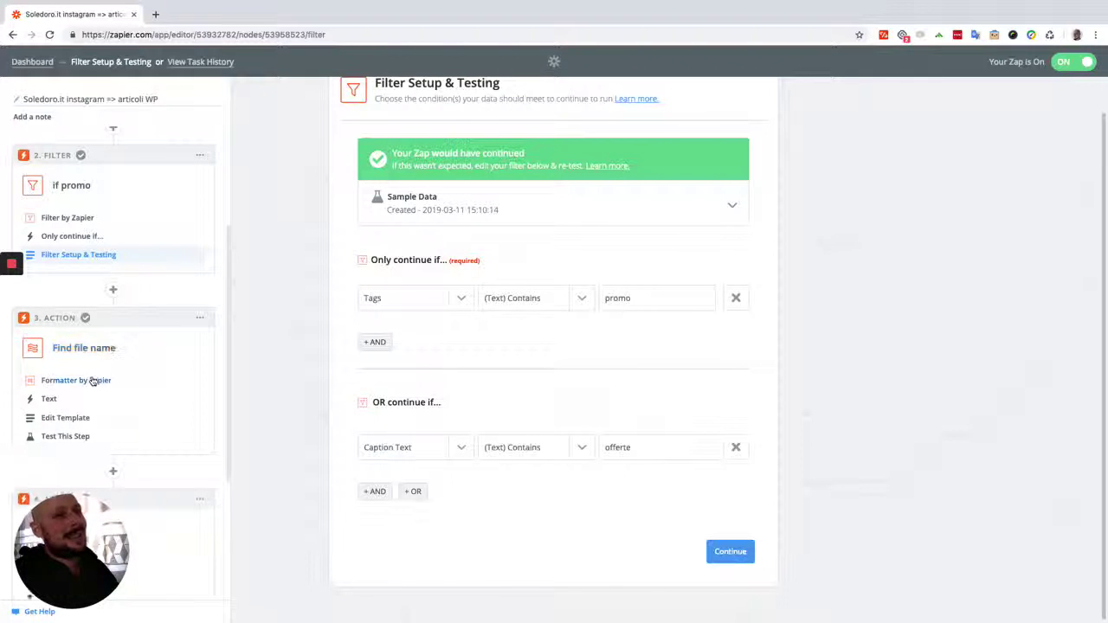
click(93, 381)
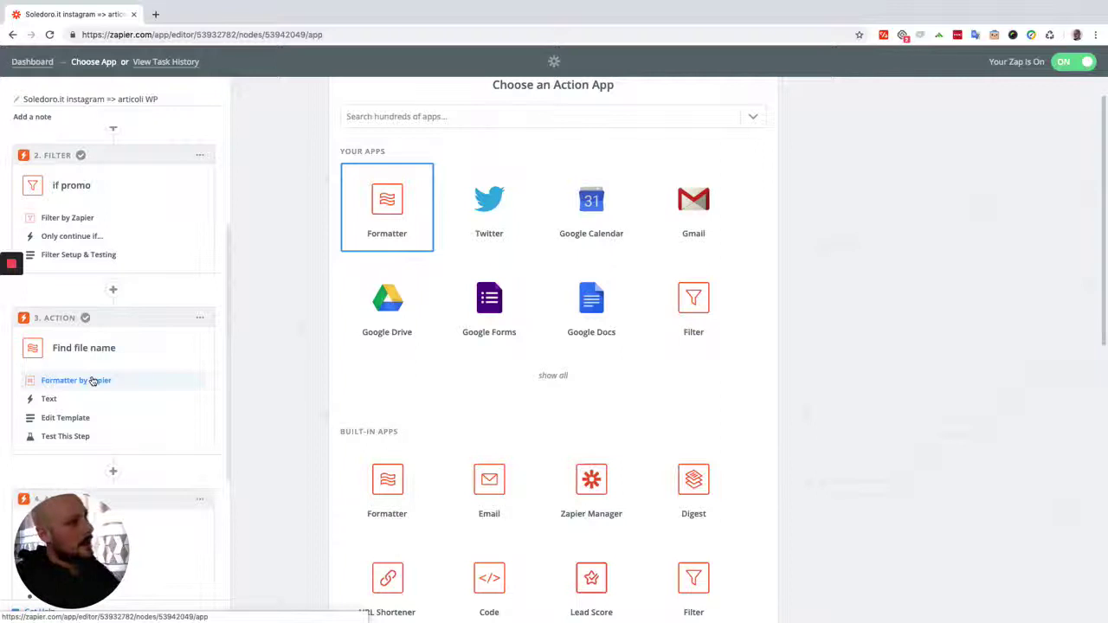
scroll(470, 455, down, 2)
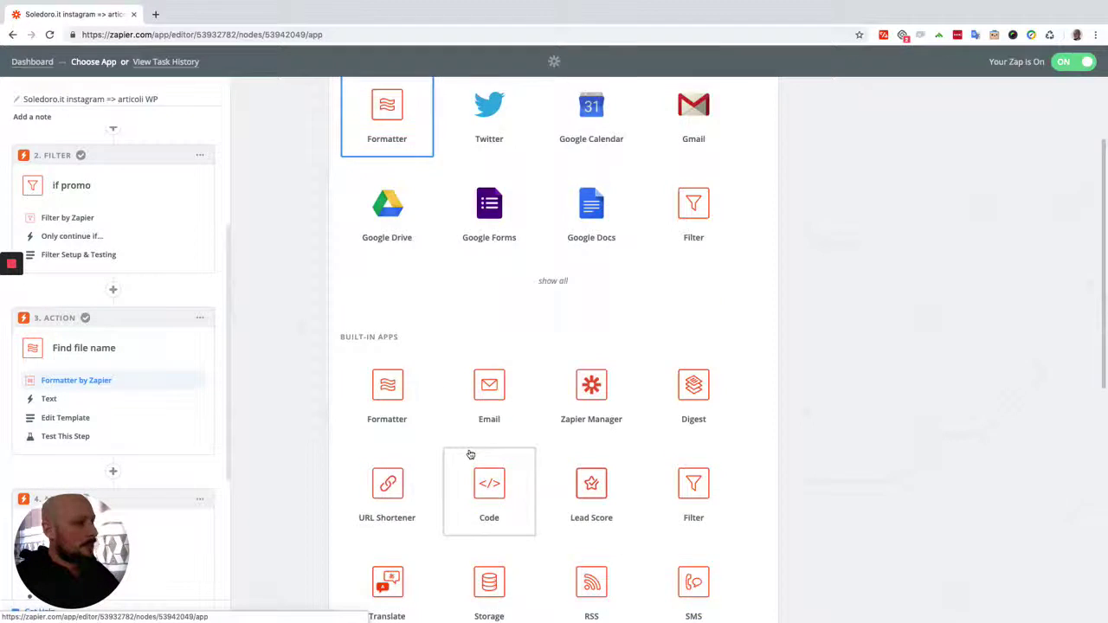
scroll(470, 454, up, 3)
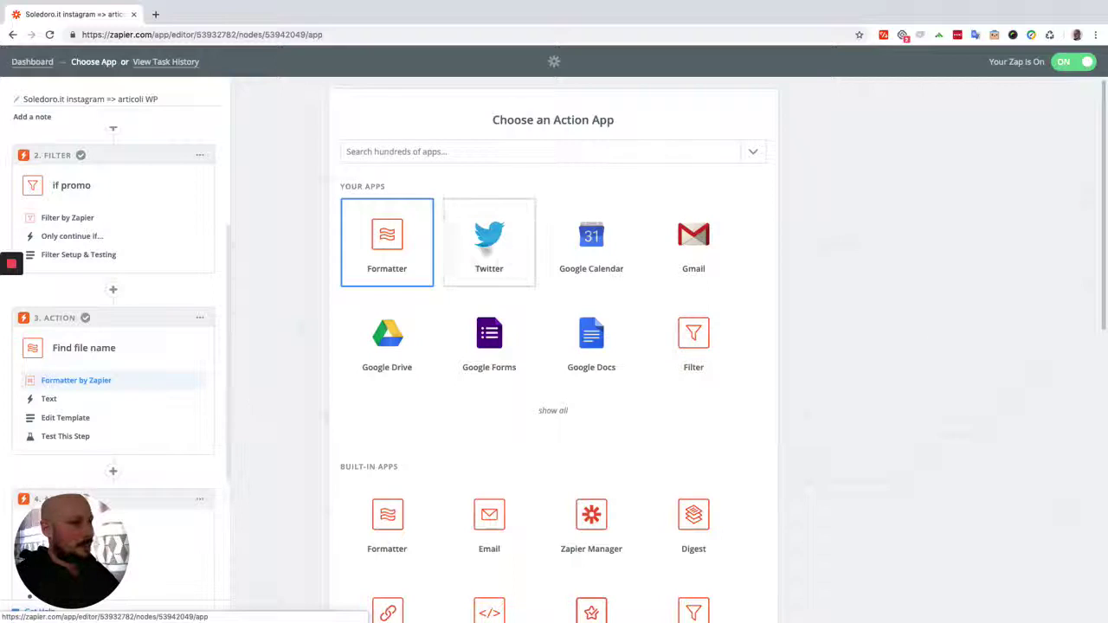
click(395, 235)
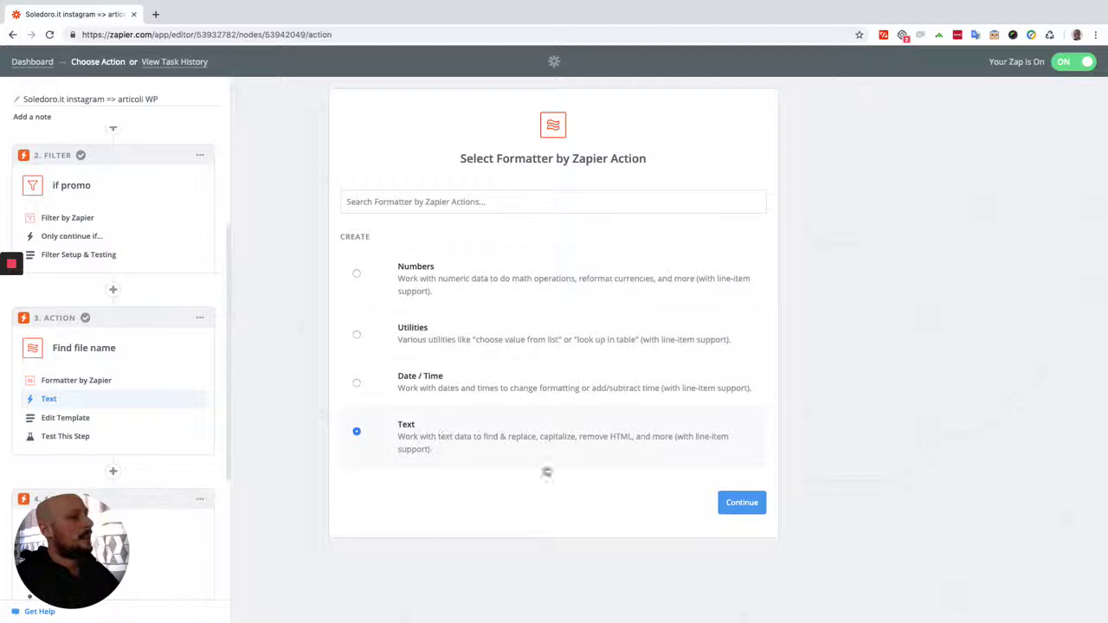
click(730, 502)
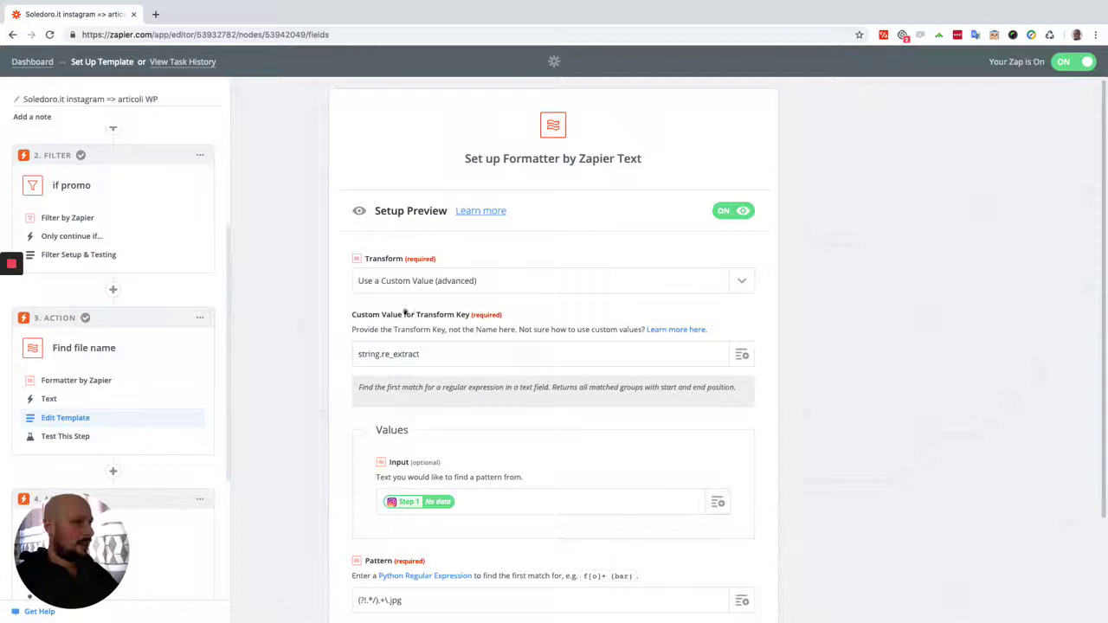
Review the Formatter template's transform settings and the Nuovo Post fields available for its Input value.
scroll(424, 295, down, 1)
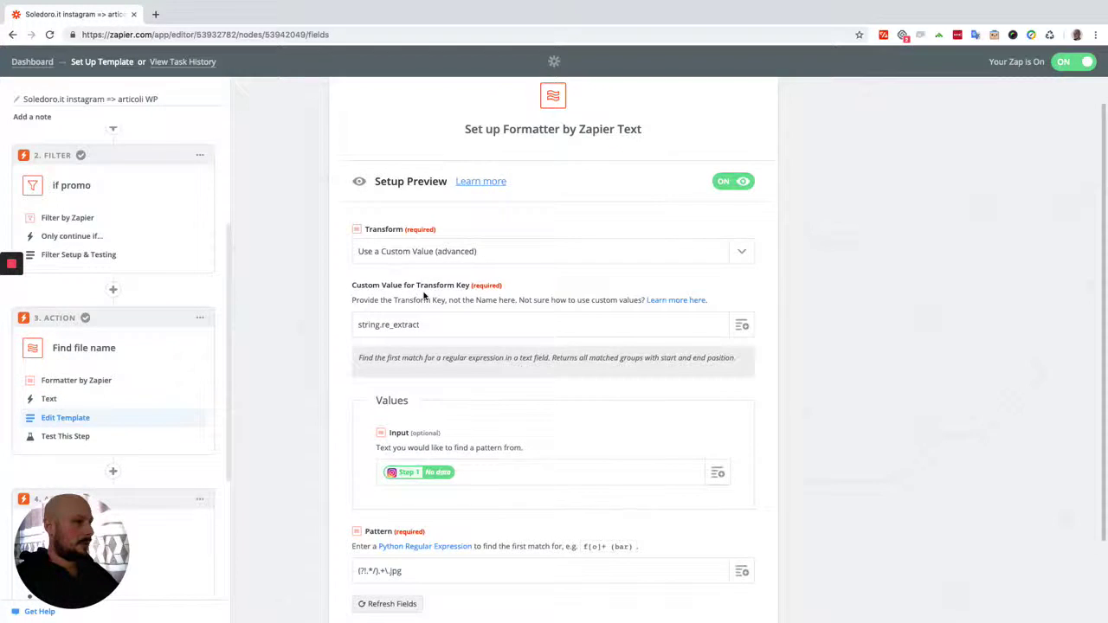
scroll(423, 296, down, 3)
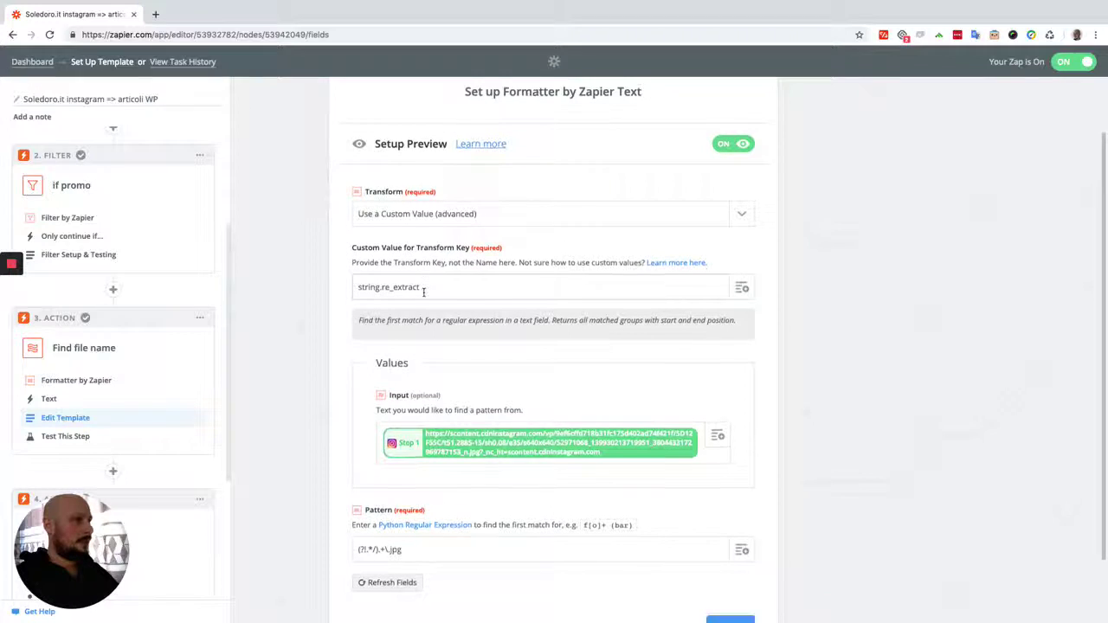
scroll(423, 295, down, 2)
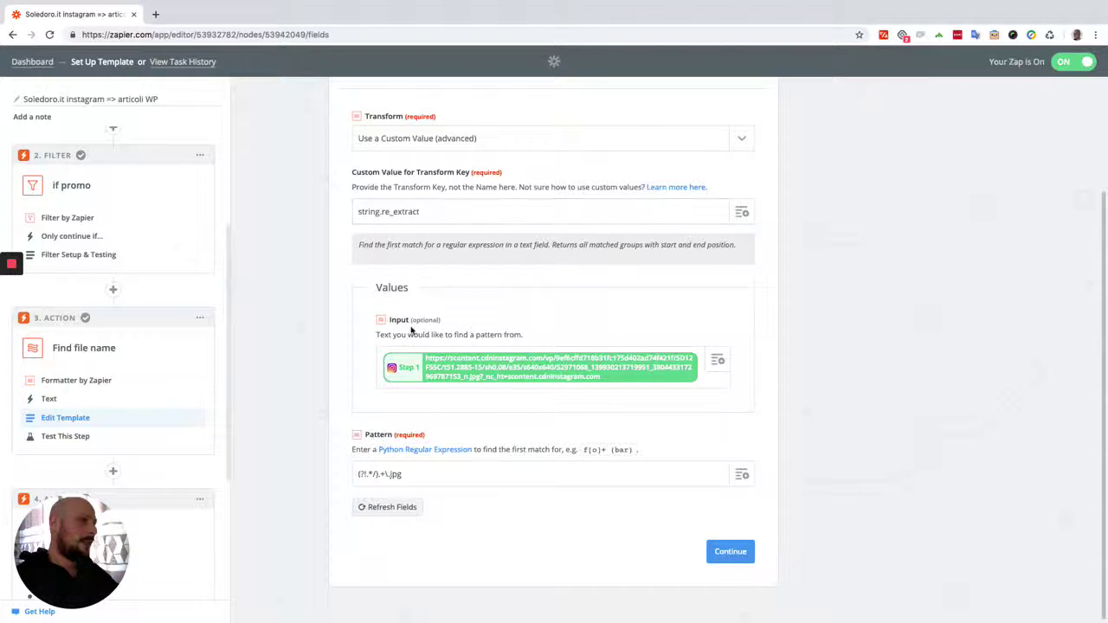
click(707, 377)
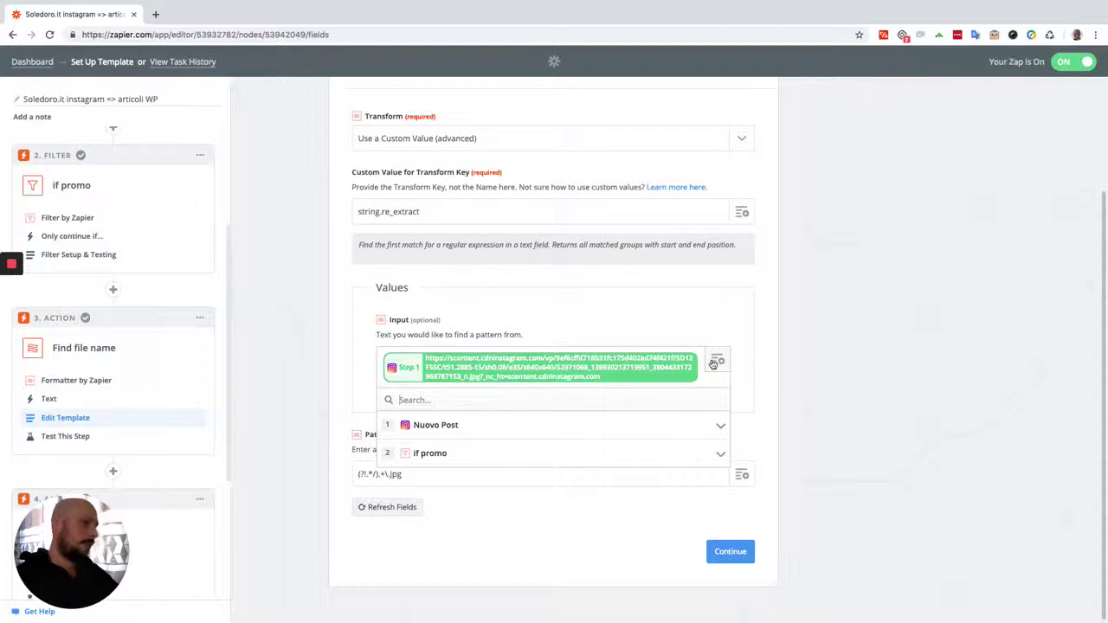
click(719, 430)
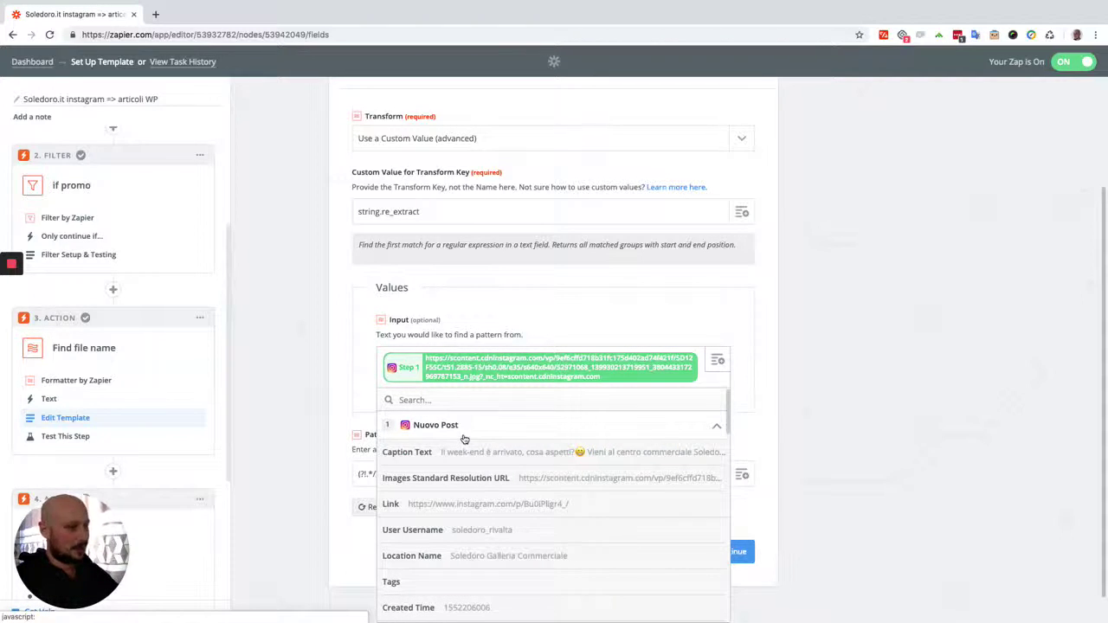
scroll(153, 182, up, 3)
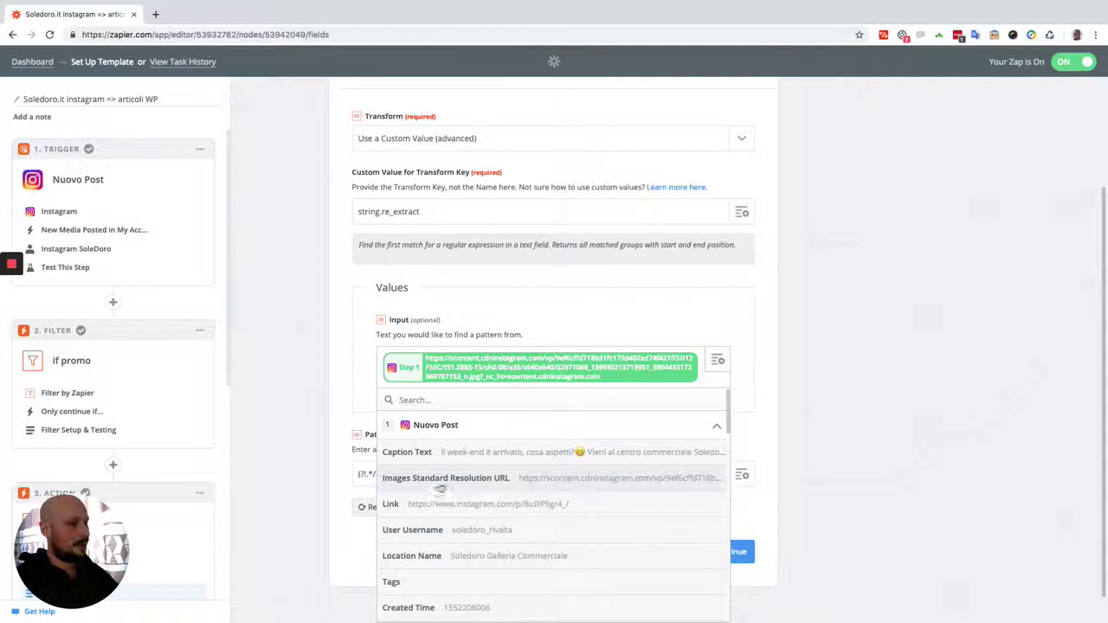
click(883, 391)
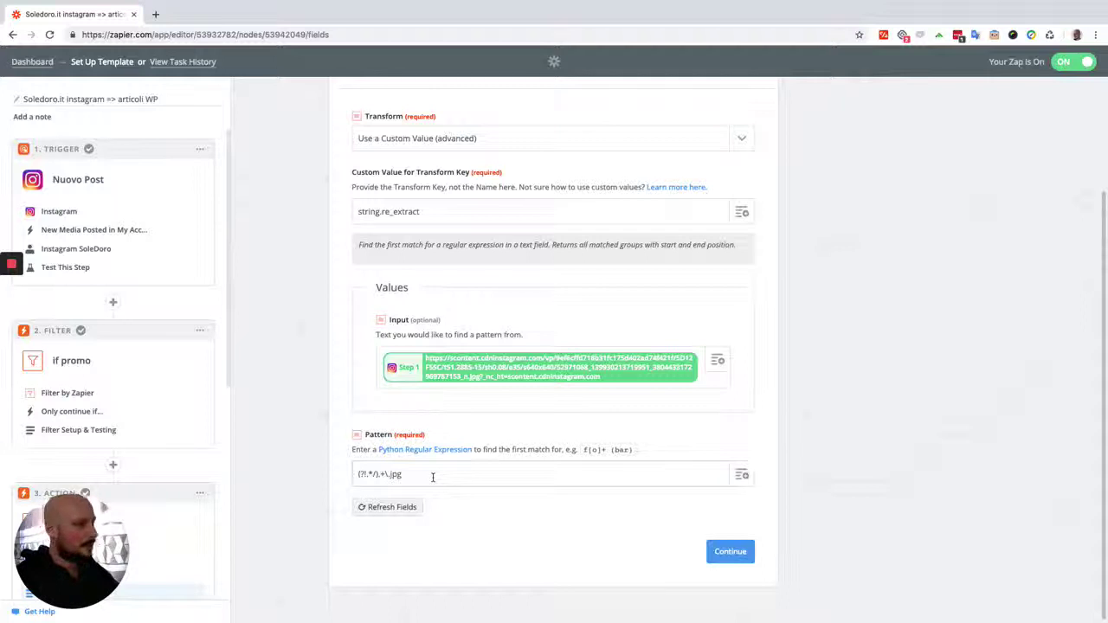
Check the regular expression and its .jpg ending in the Pattern field, and continue to the Formatter step's test.
drag(430, 477, 355, 477)
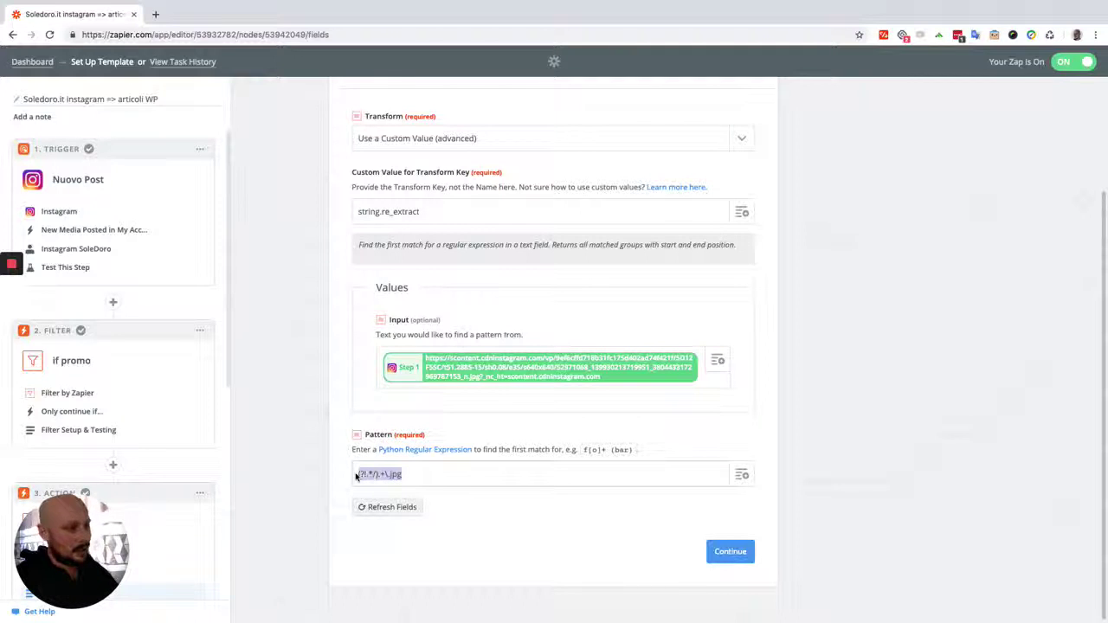
click(367, 473)
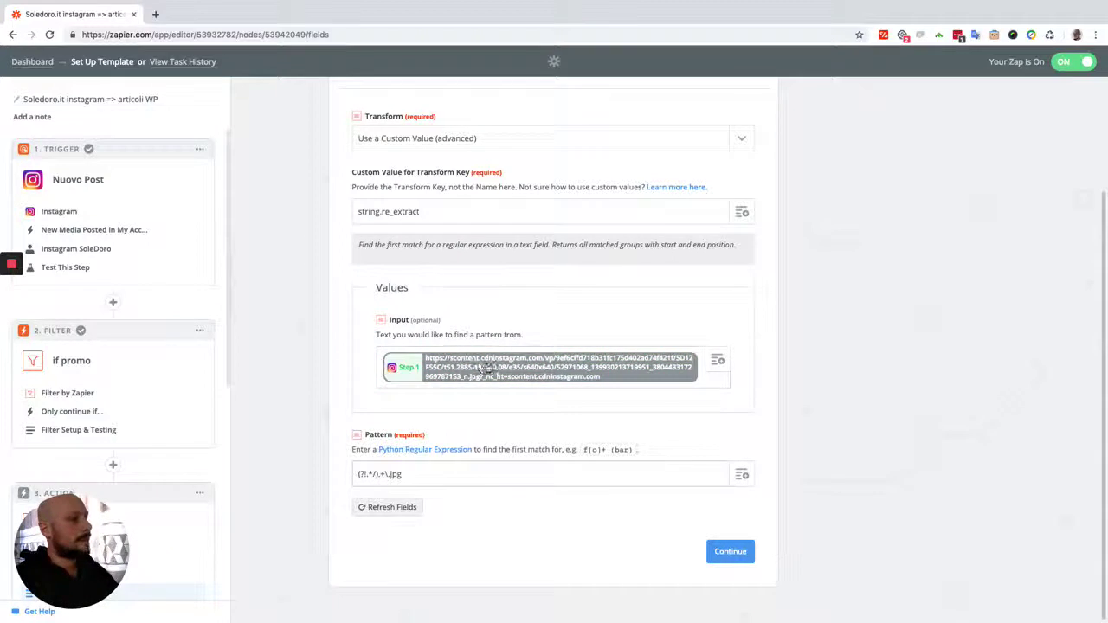
drag(386, 475, 403, 474)
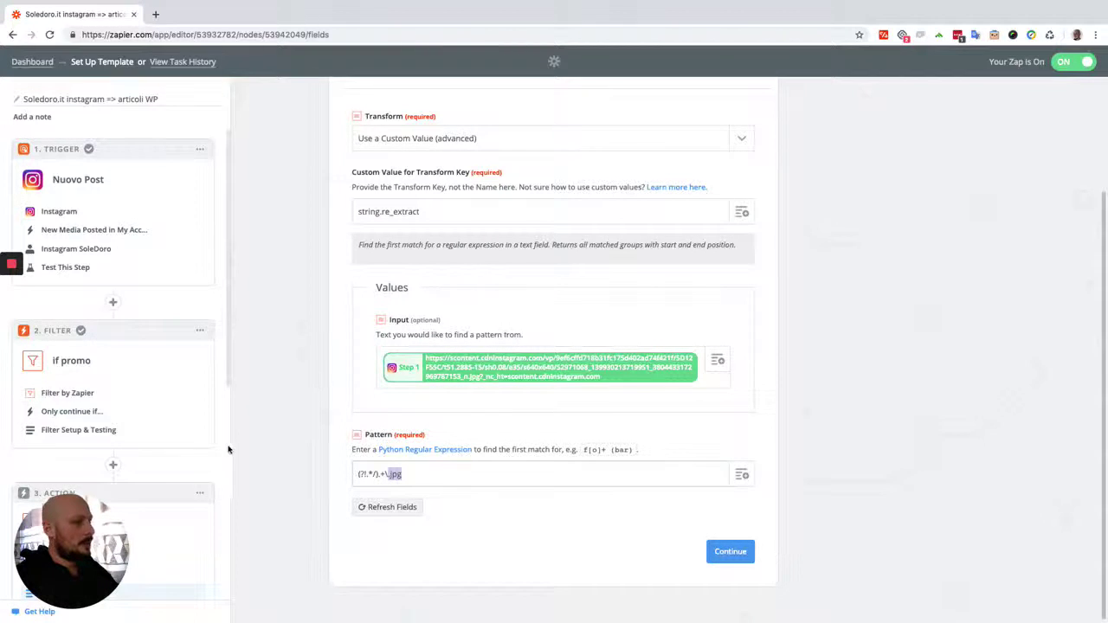
scroll(191, 406, down, 2)
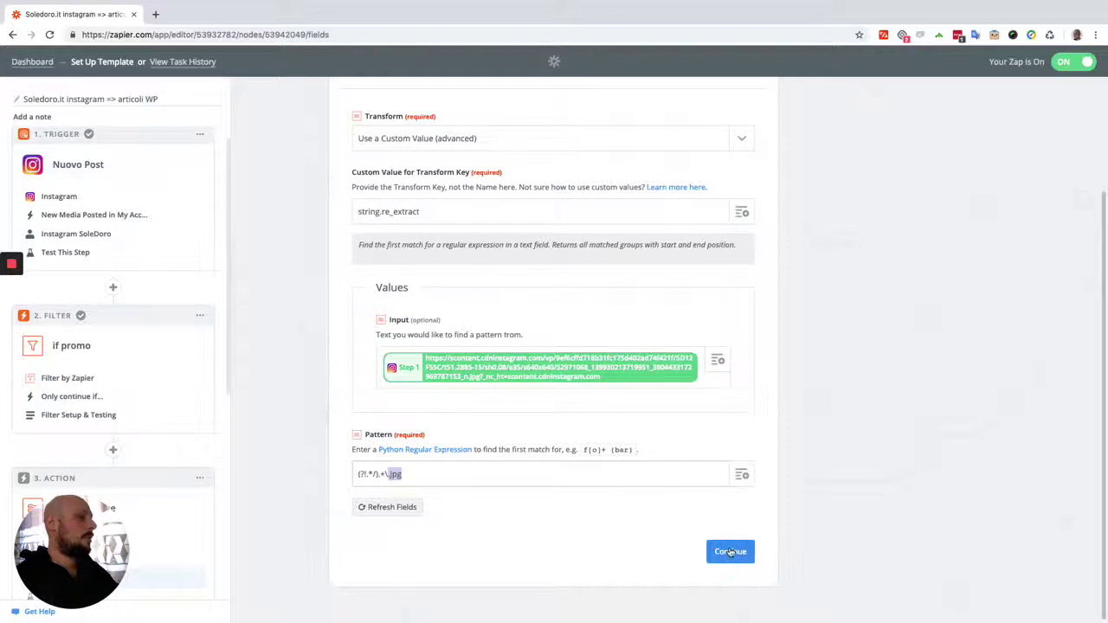
click(730, 551)
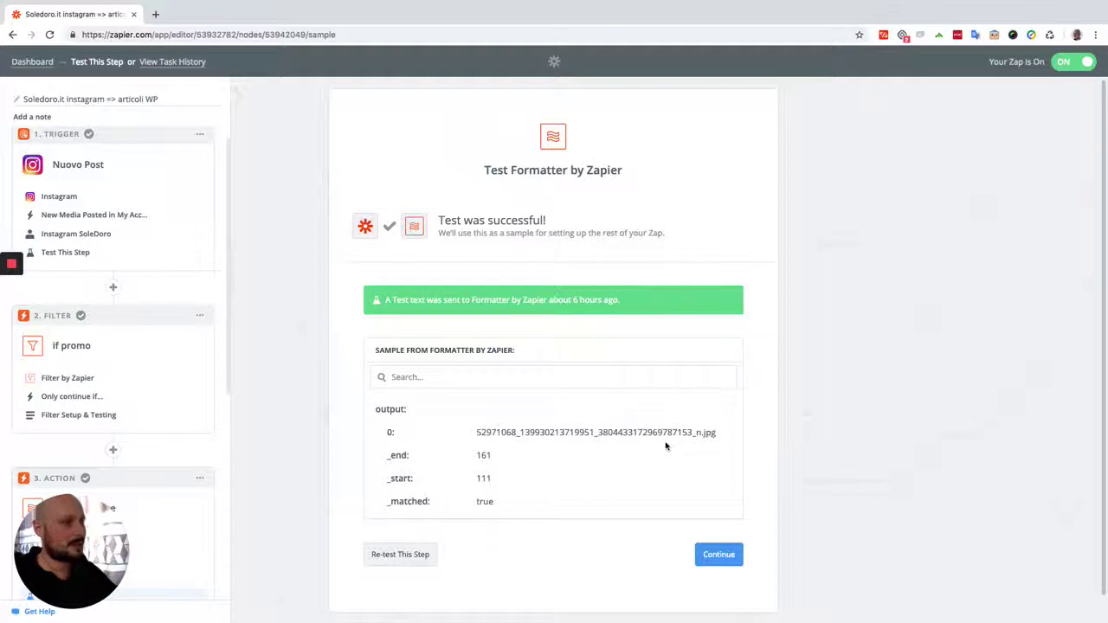
Examine the file name extracted in the Formatter test's sample output.
drag(477, 432, 716, 439)
click(878, 411)
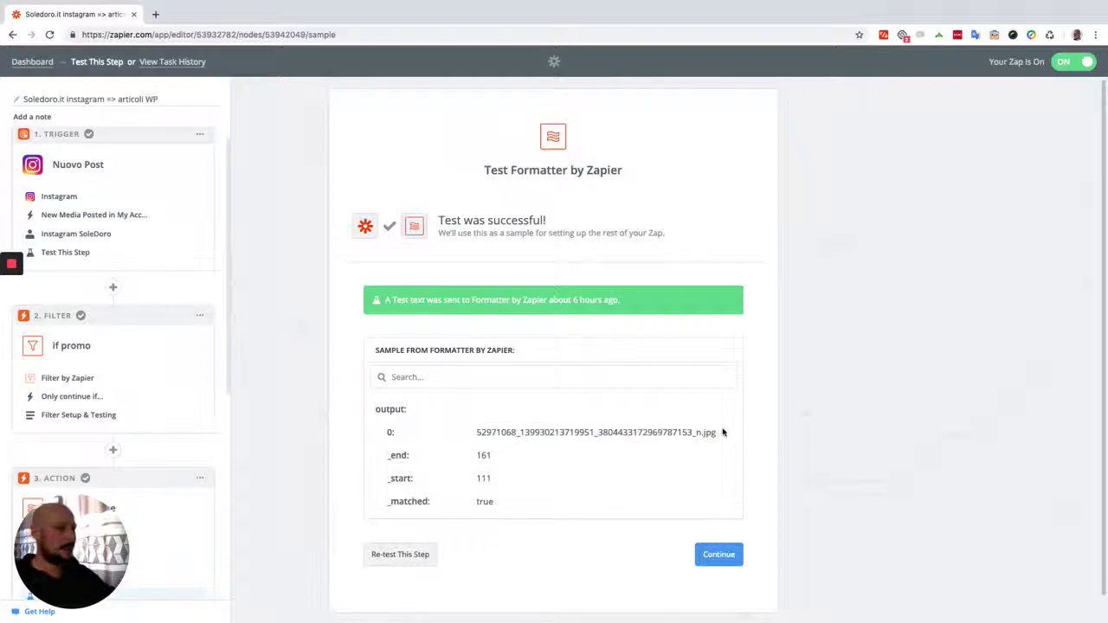
drag(476, 432, 725, 438)
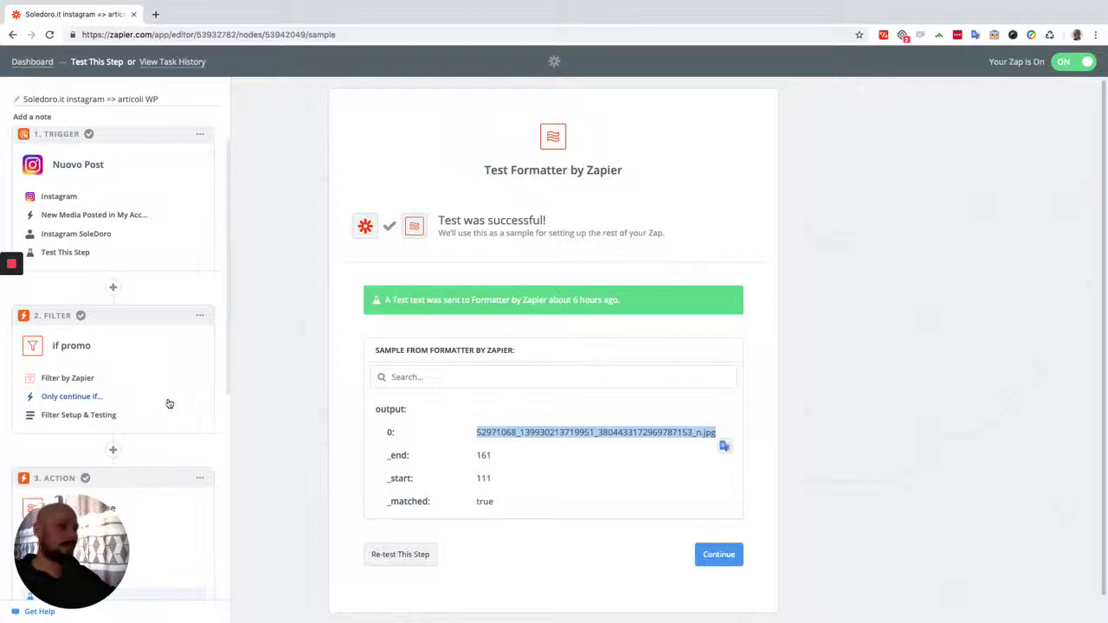
Set the fourth step to WordPress Upload Media with the Soledoro.it account and continue to its template.
scroll(173, 404, down, 2)
scroll(168, 403, down, 7)
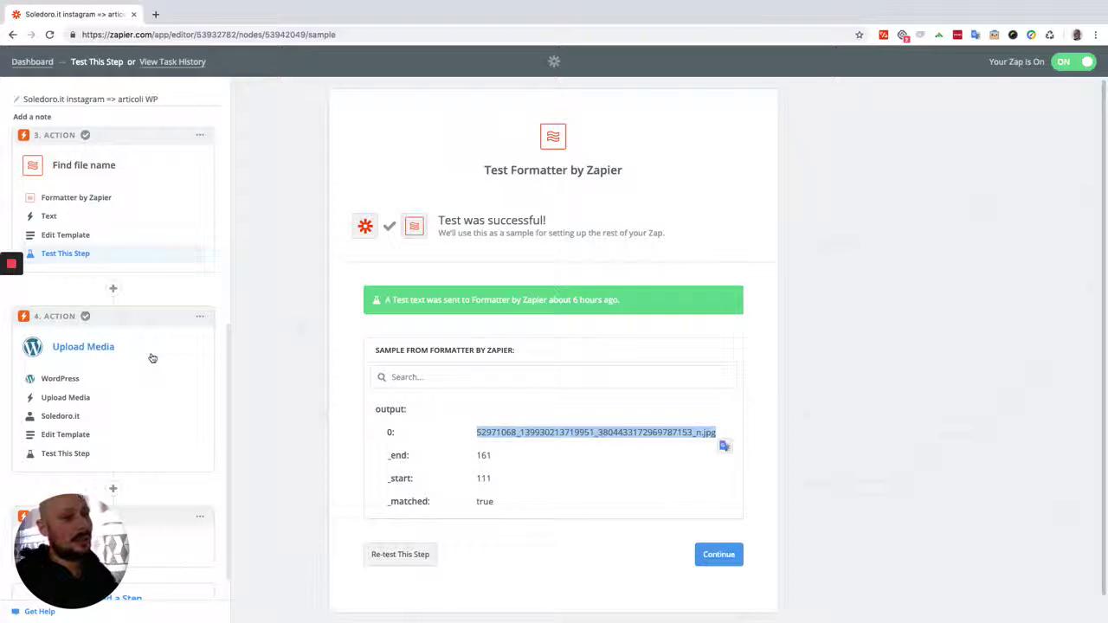
click(68, 387)
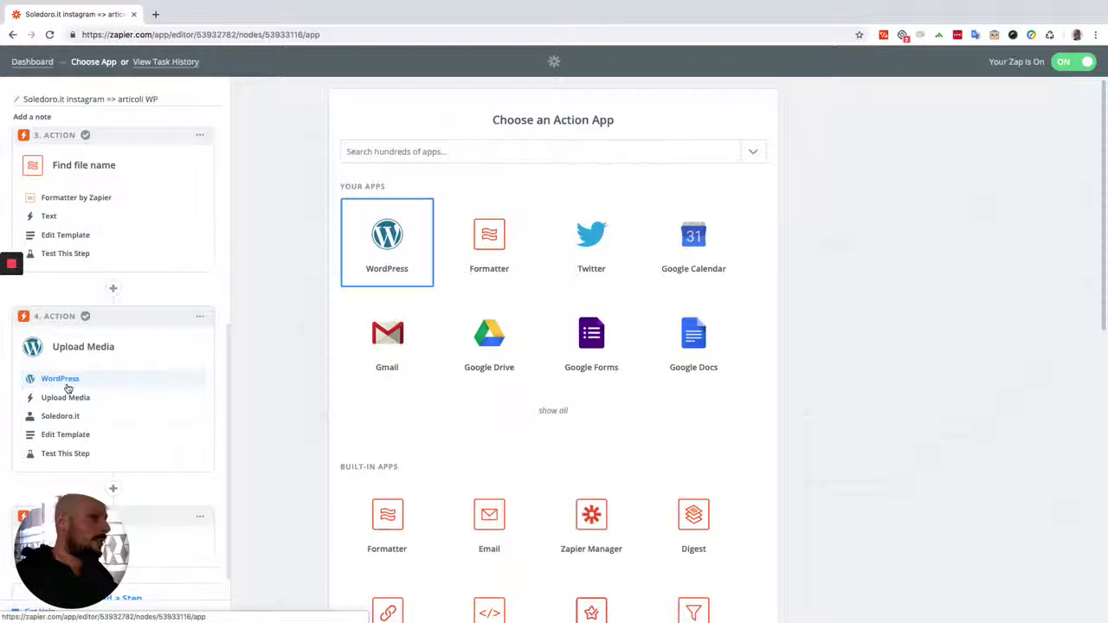
click(385, 227)
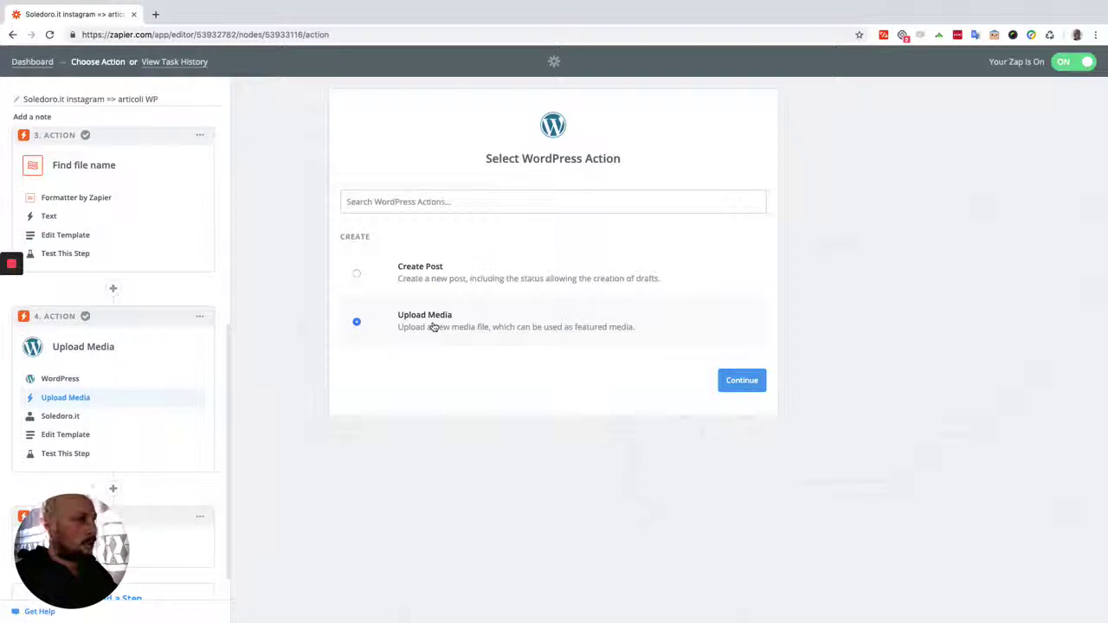
click(756, 381)
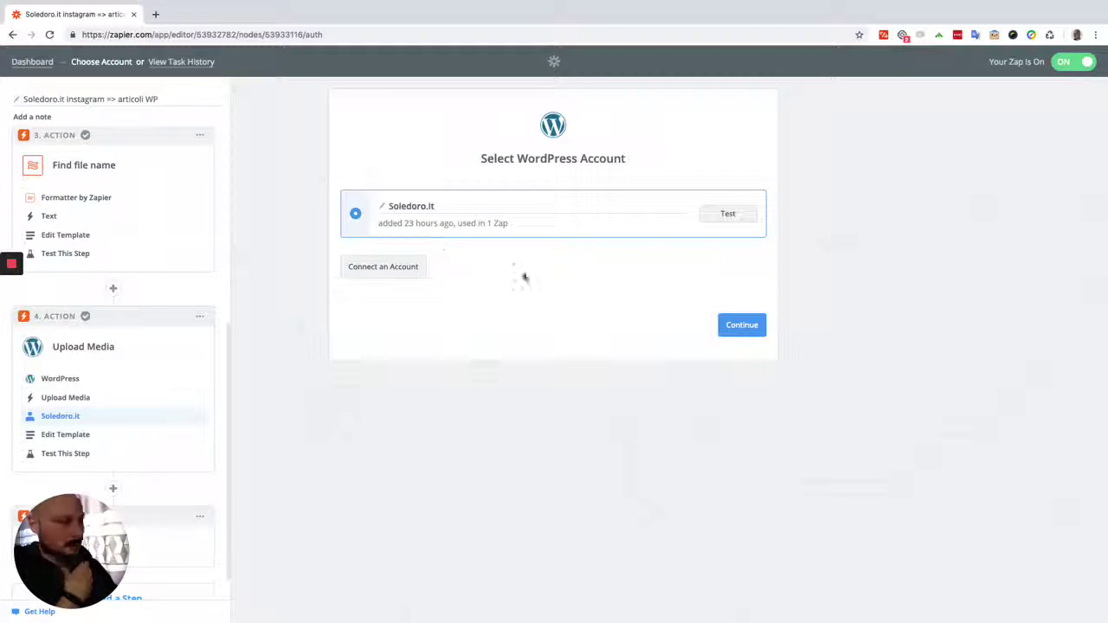
click(744, 329)
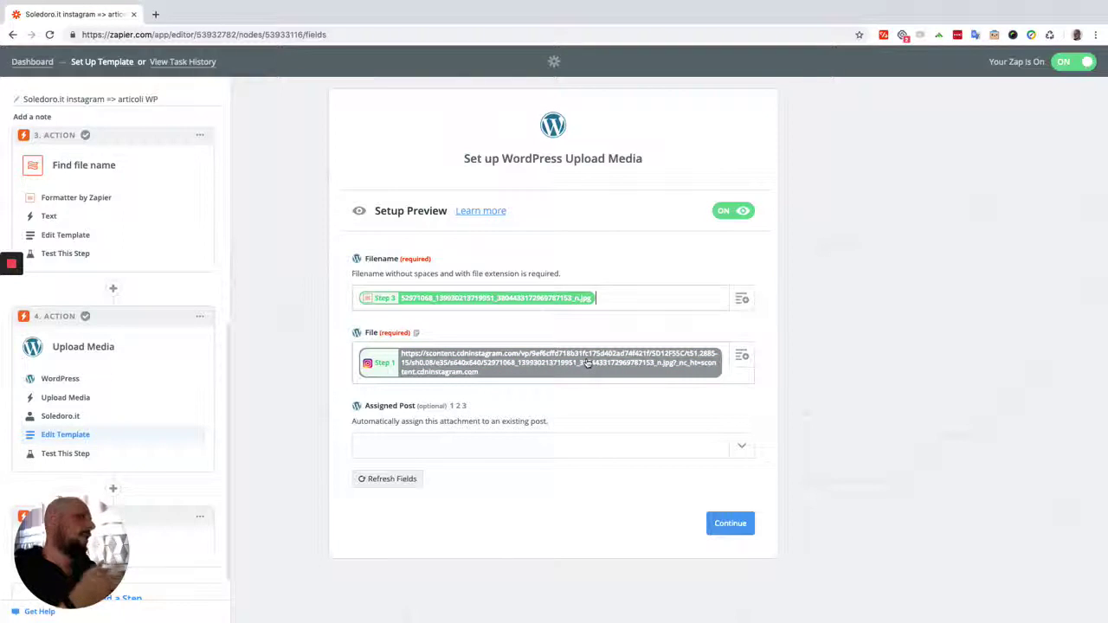
Continue to the Upload Media step's test and examine the attachment_id and file details in the WordPress sample.
click(729, 524)
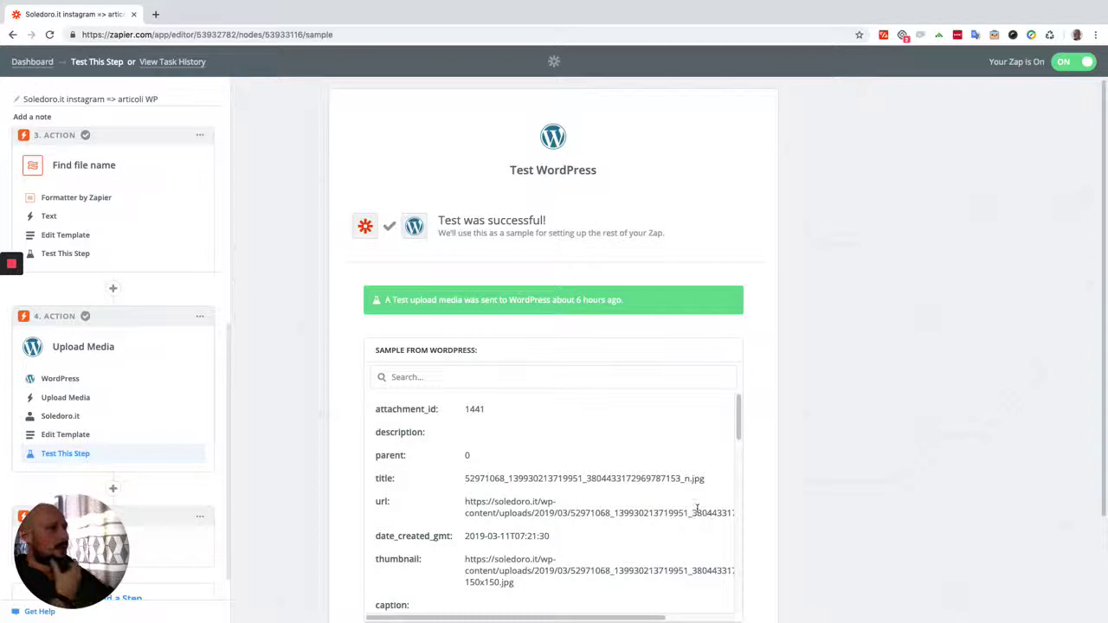
scroll(695, 511, down, 3)
scroll(852, 424, down, 1)
scroll(841, 426, down, 1)
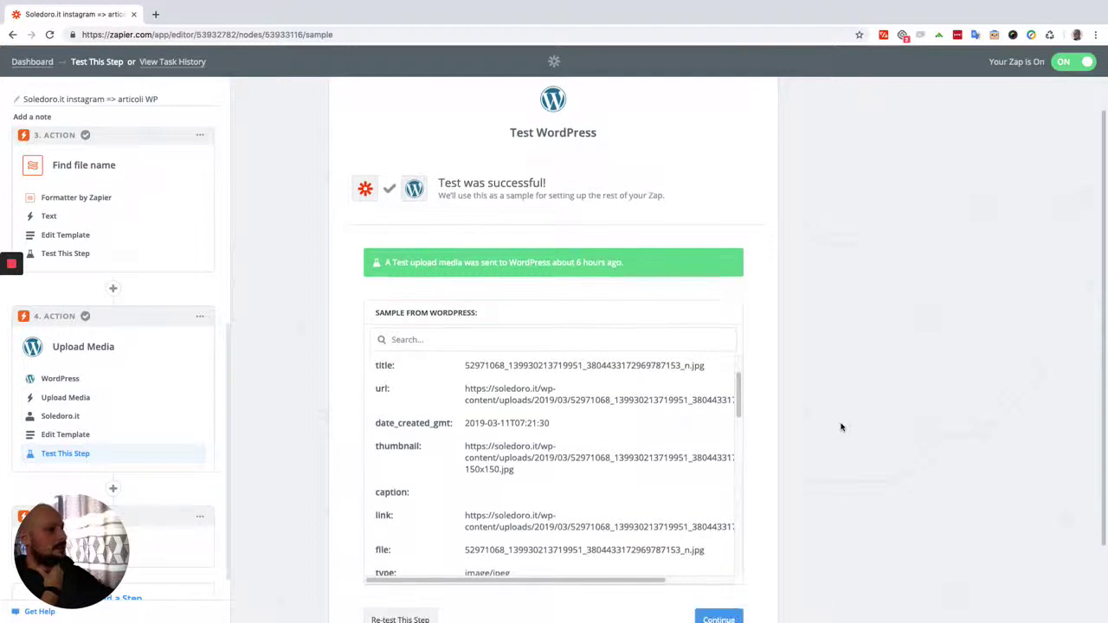
scroll(634, 426, down, 1)
scroll(634, 426, up, 2)
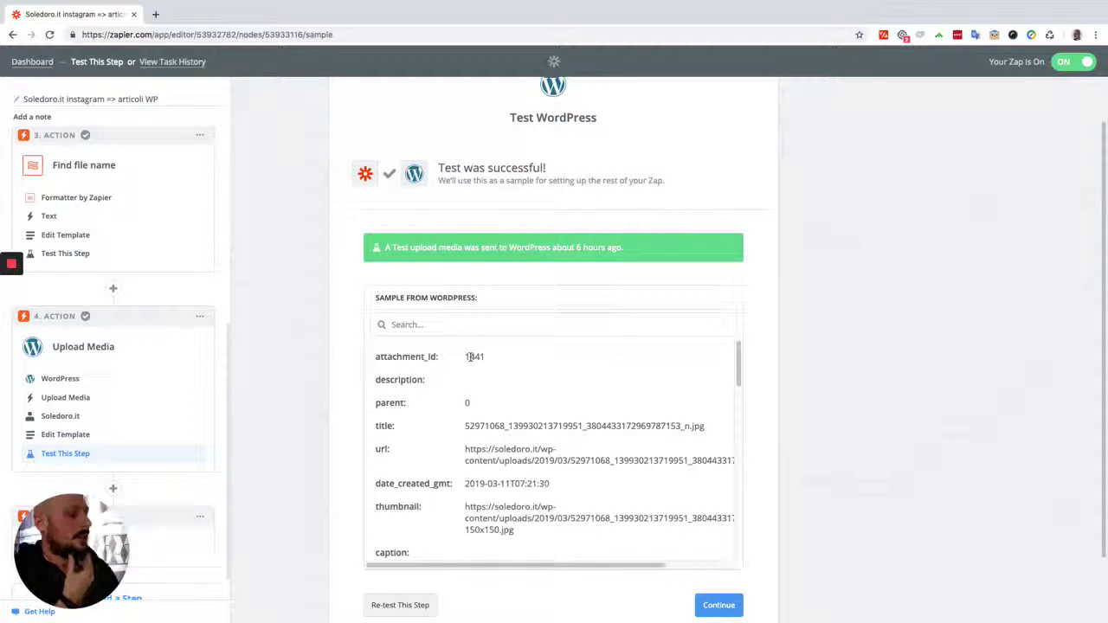
drag(456, 356, 485, 367)
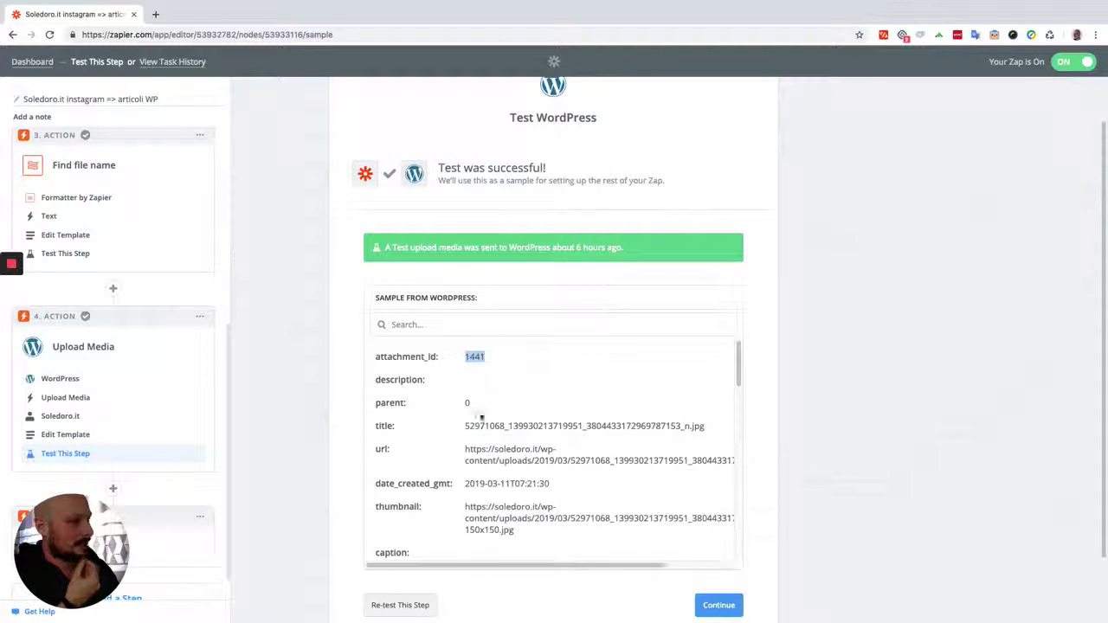
click(283, 410)
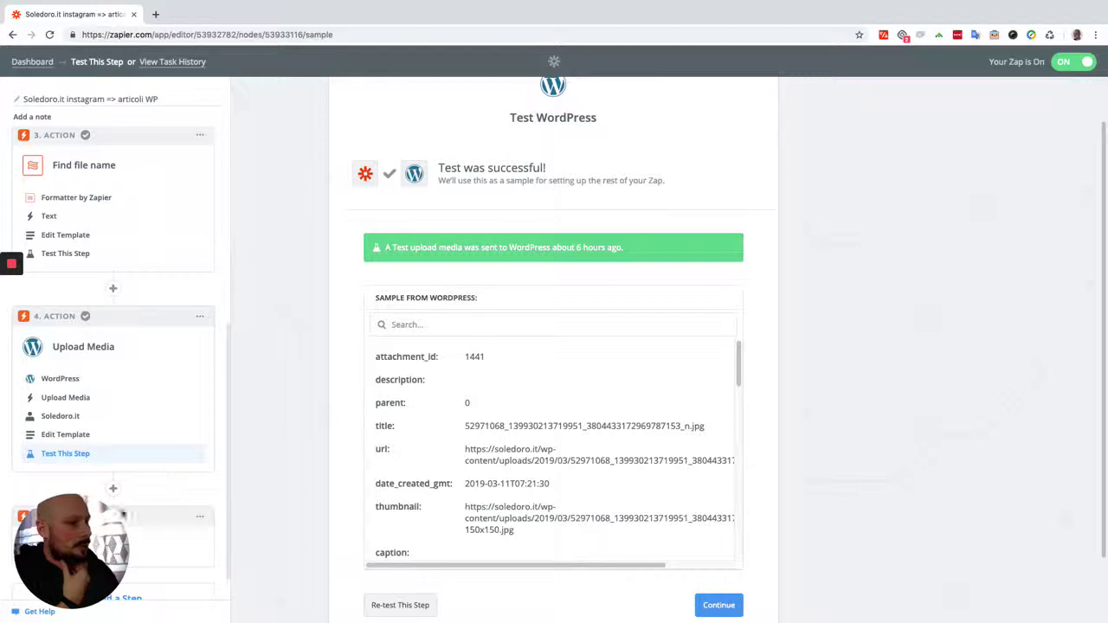
Set the fifth step to WordPress Create Post with the Soledoro.it account and continue to its template.
scroll(171, 488, down, 1)
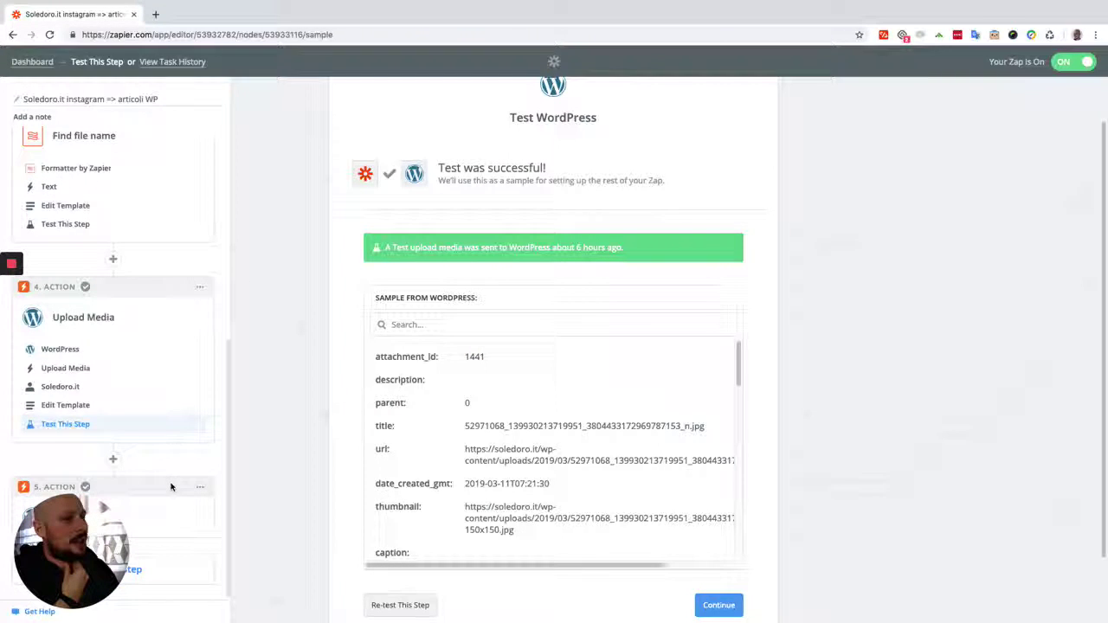
drag(103, 508, 281, 551)
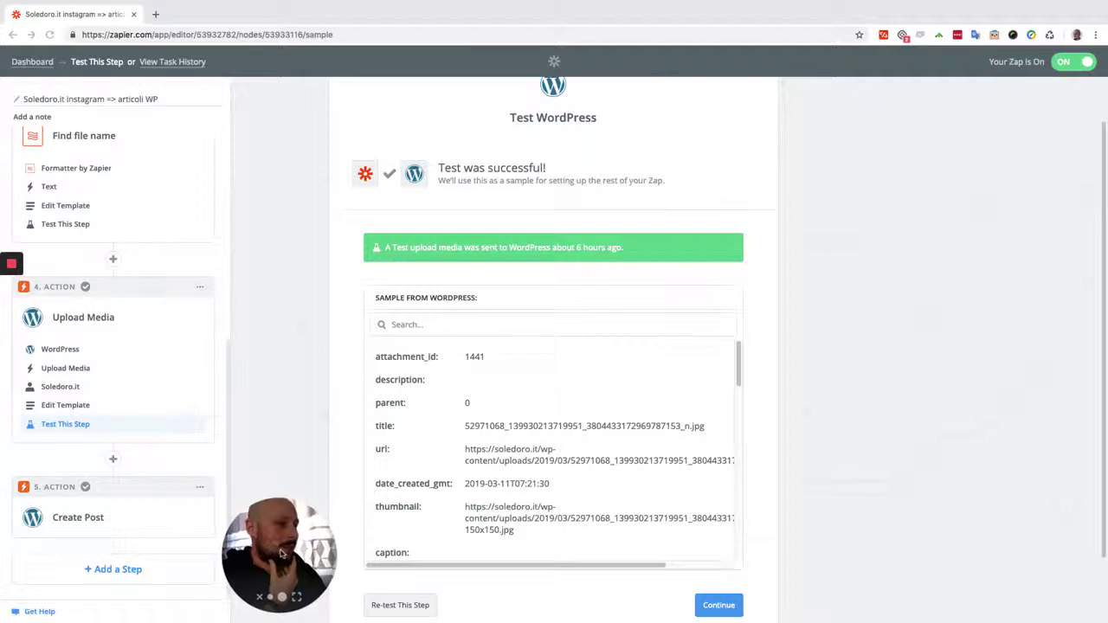
click(85, 526)
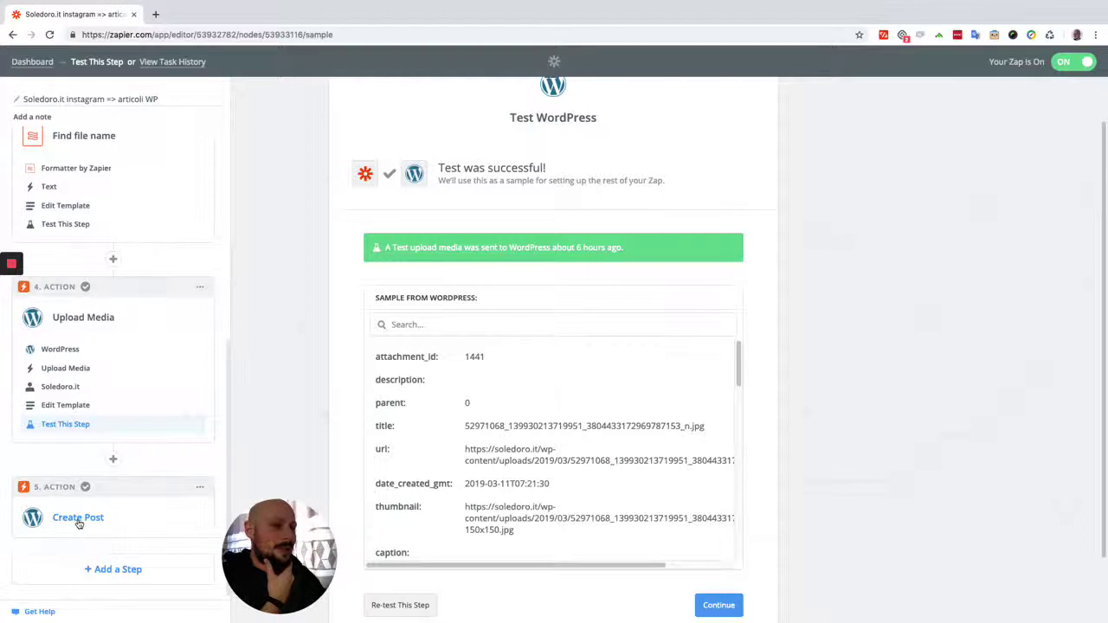
click(80, 517)
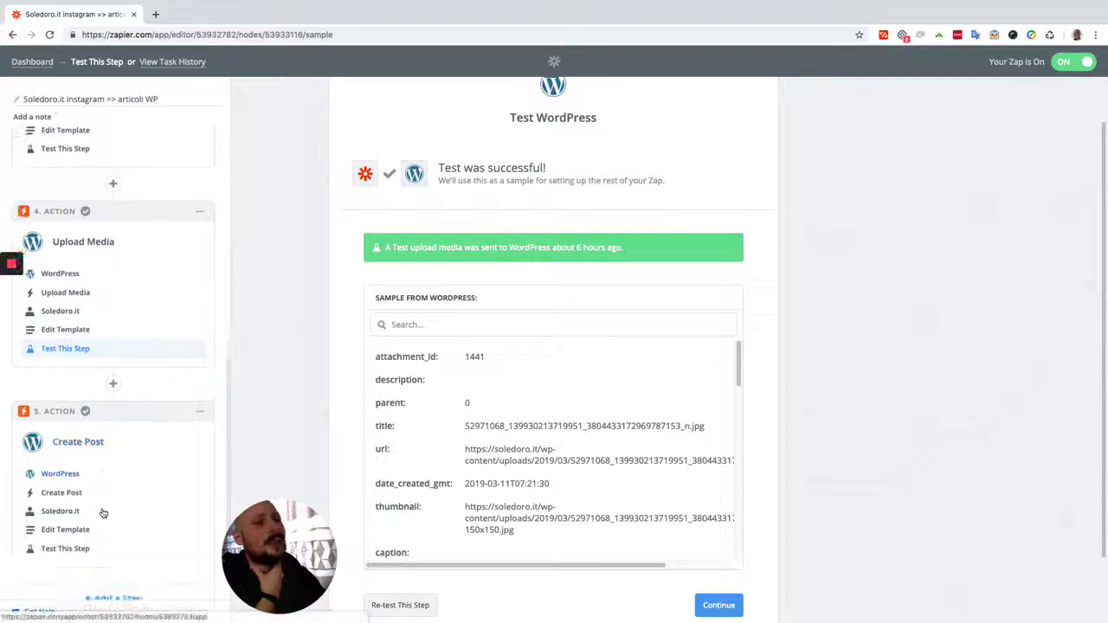
click(76, 468)
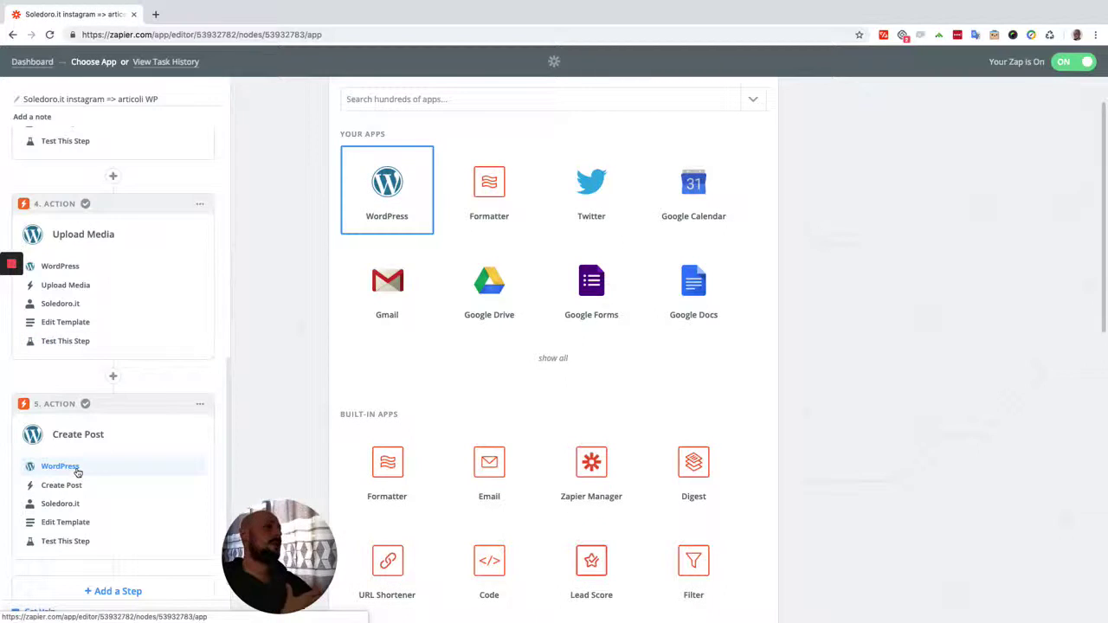
click(373, 210)
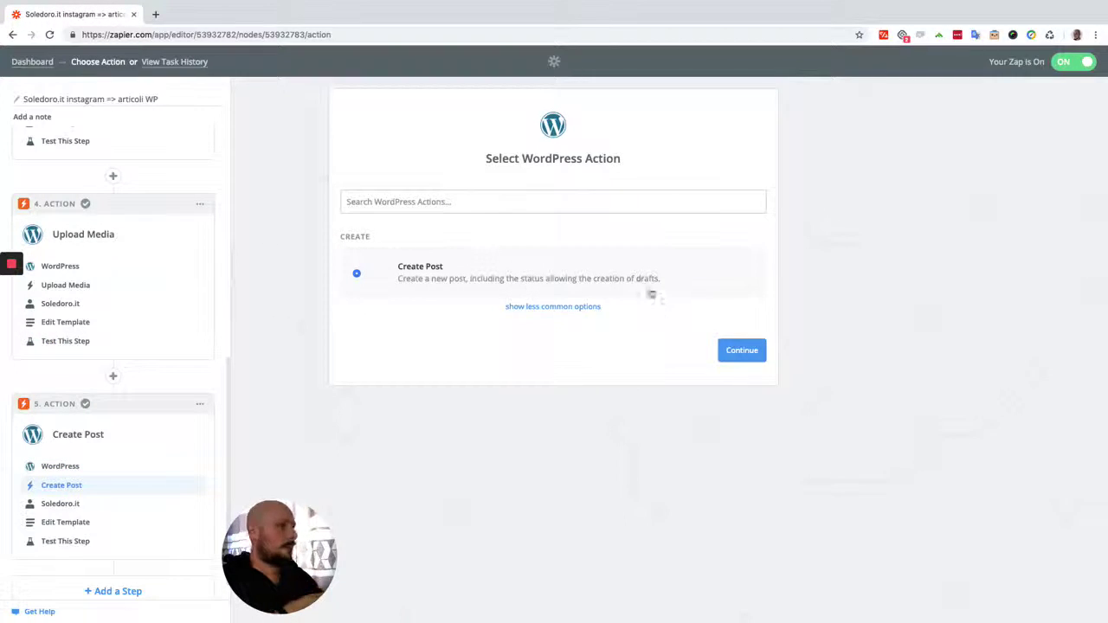
click(726, 348)
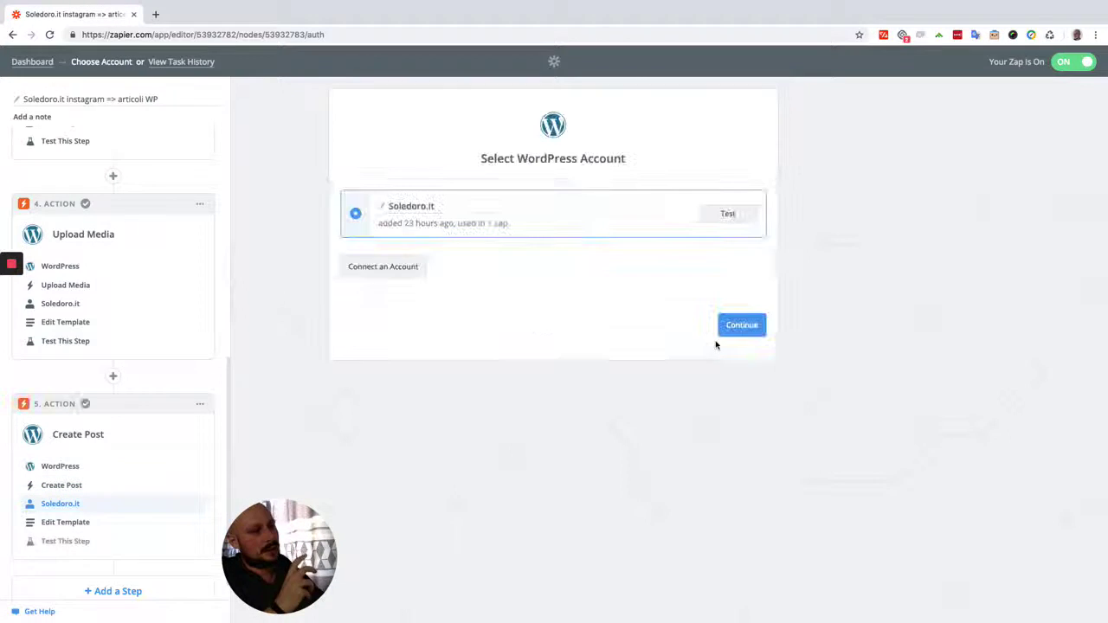
click(736, 328)
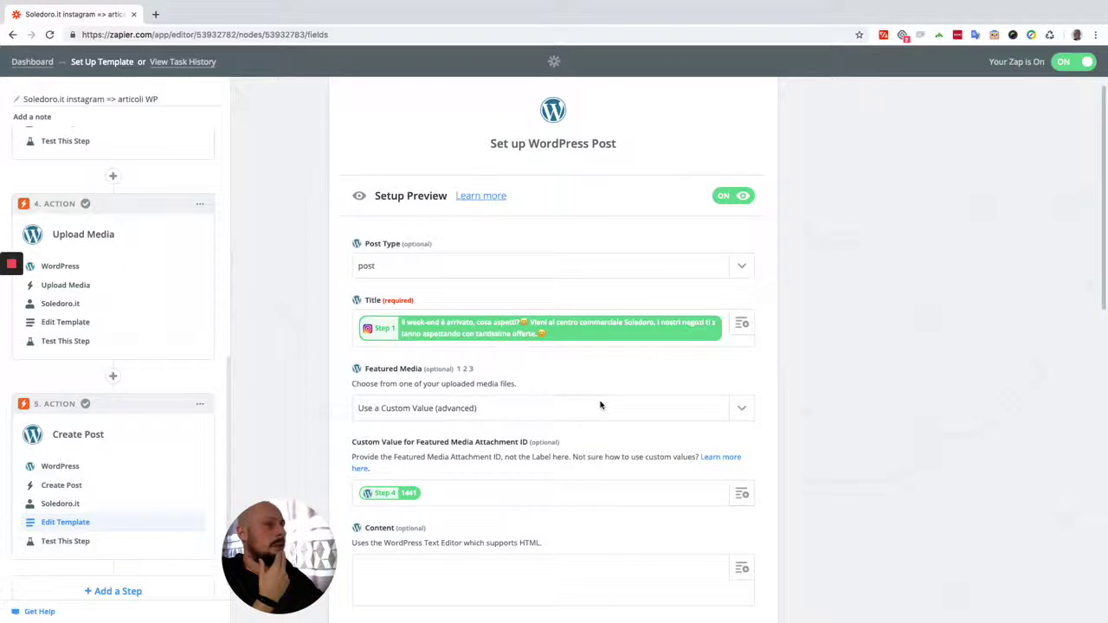
Check the content types available for the post's Post Type, leaving the current choice in place.
scroll(601, 405, down, 1)
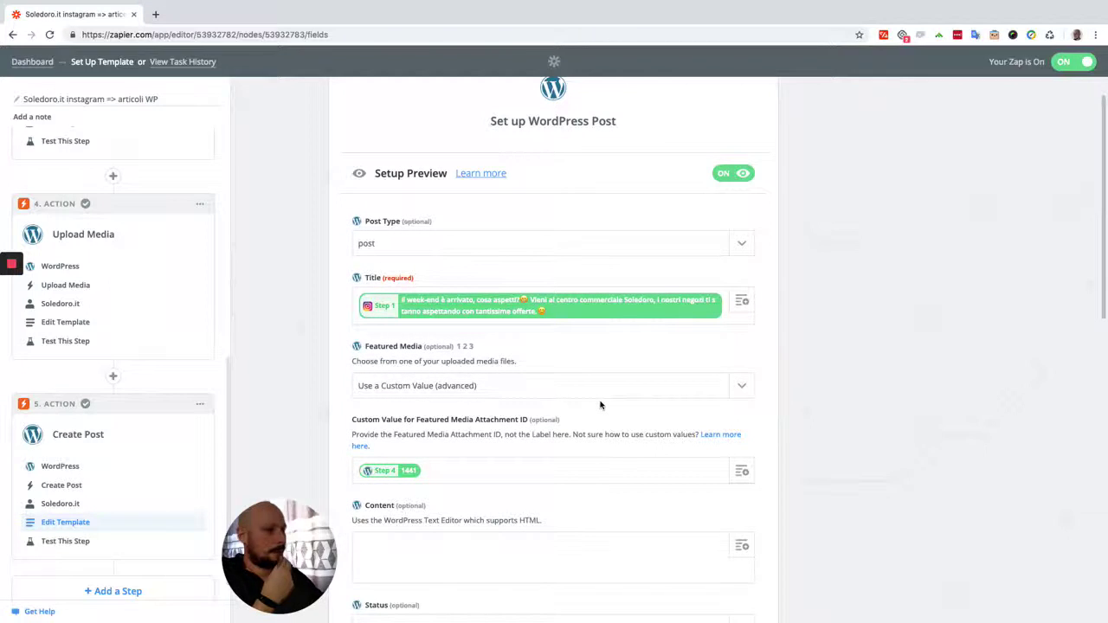
scroll(531, 378, down, 1)
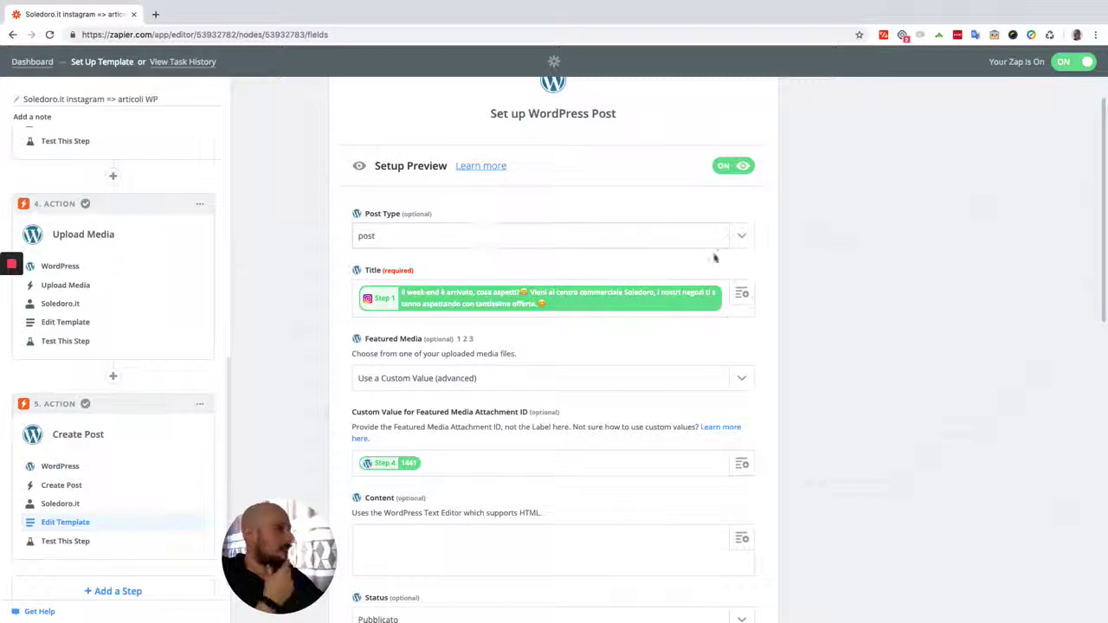
click(737, 241)
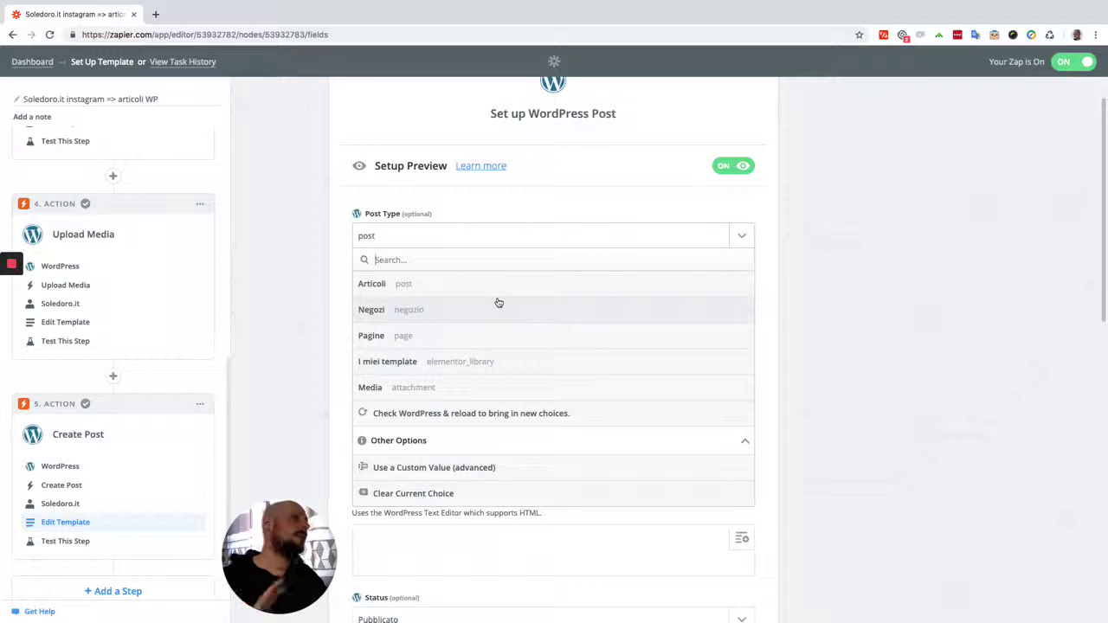
click(878, 305)
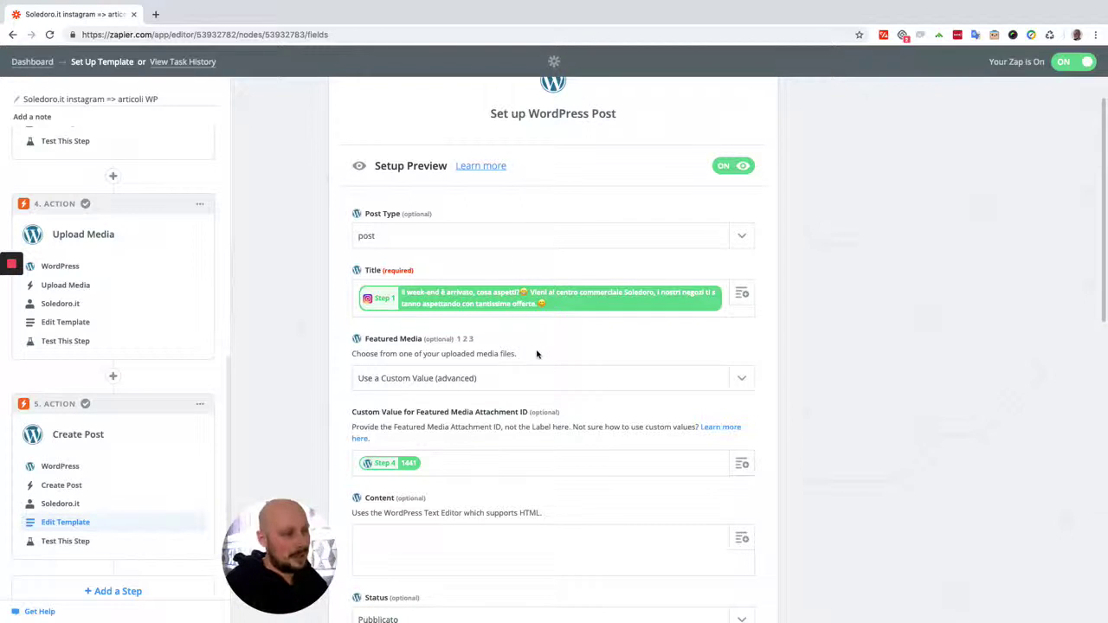
Review the Featured Media setting and the Upload Media fields available for its custom attachment ID, including ID.
scroll(611, 395, down, 1)
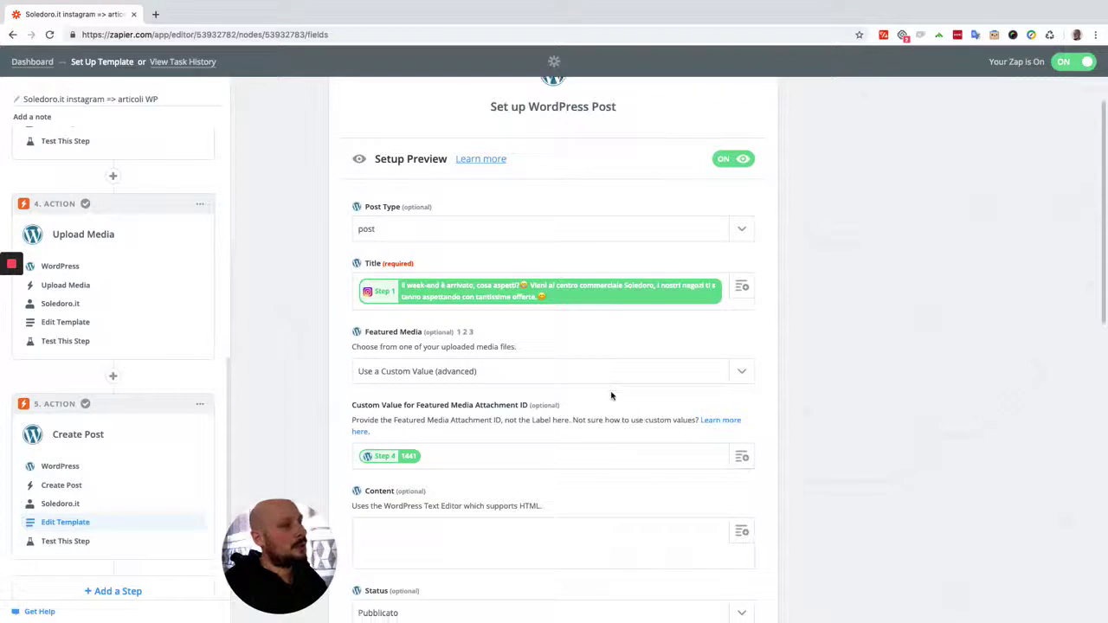
scroll(611, 396, down, 1)
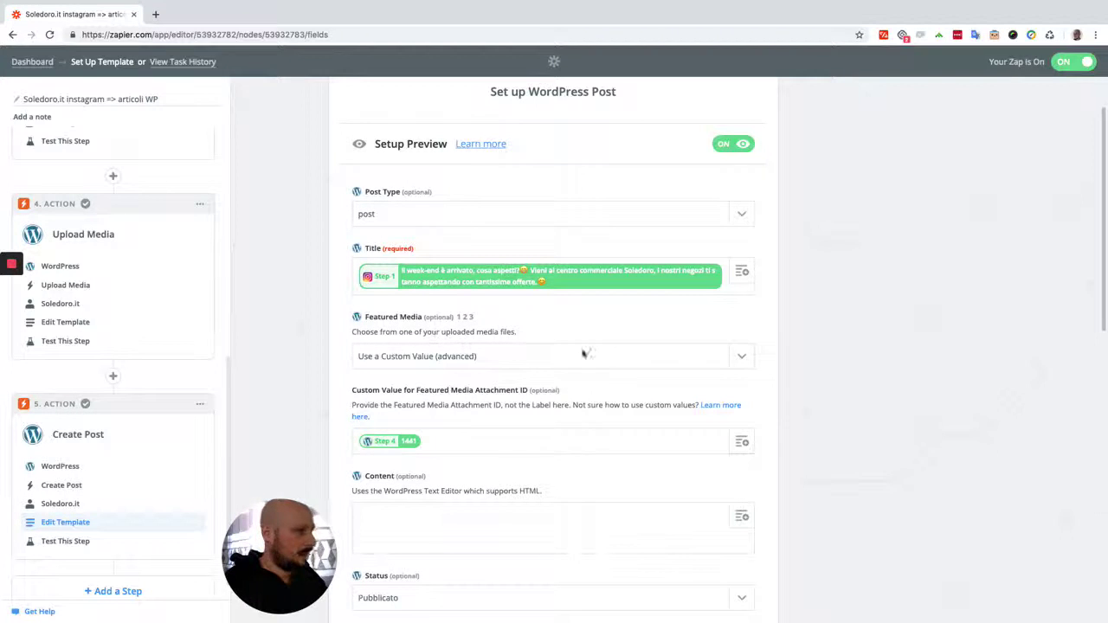
click(732, 362)
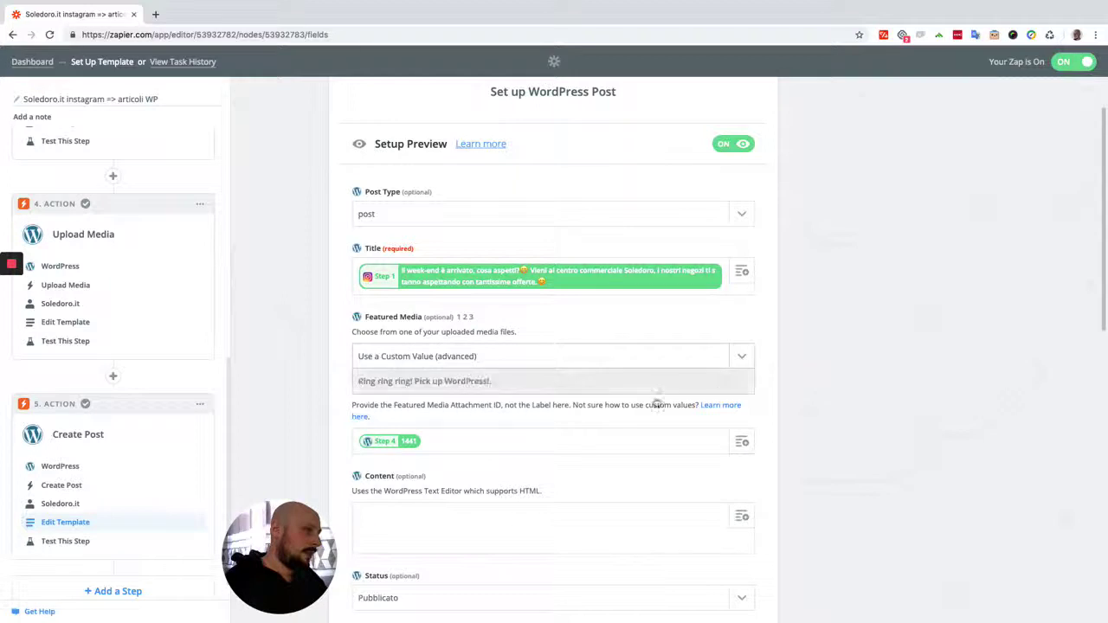
click(741, 445)
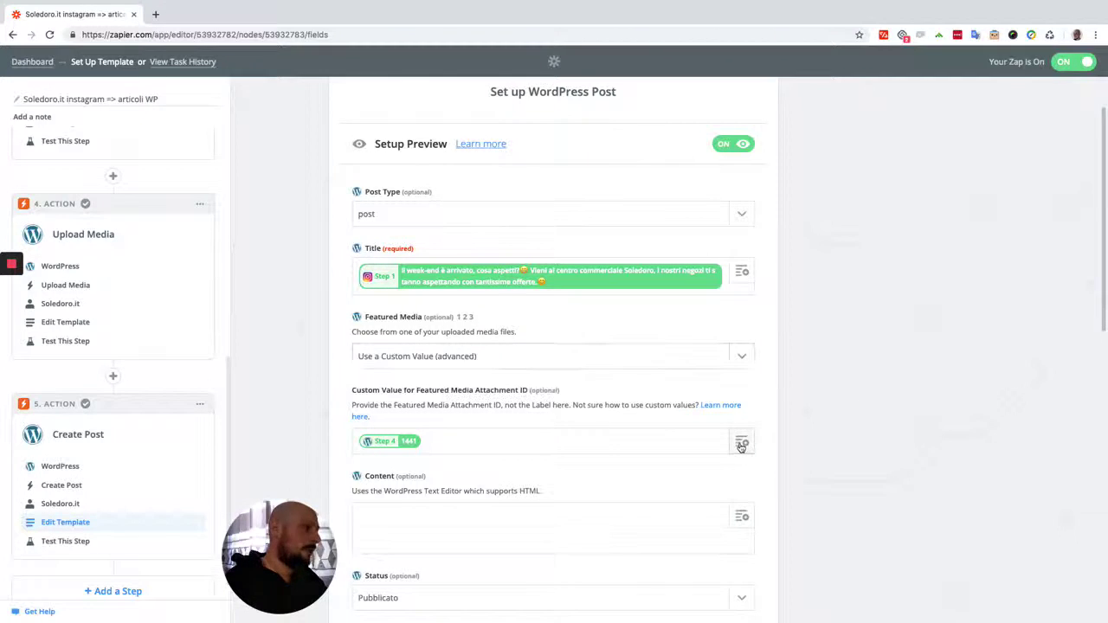
click(740, 446)
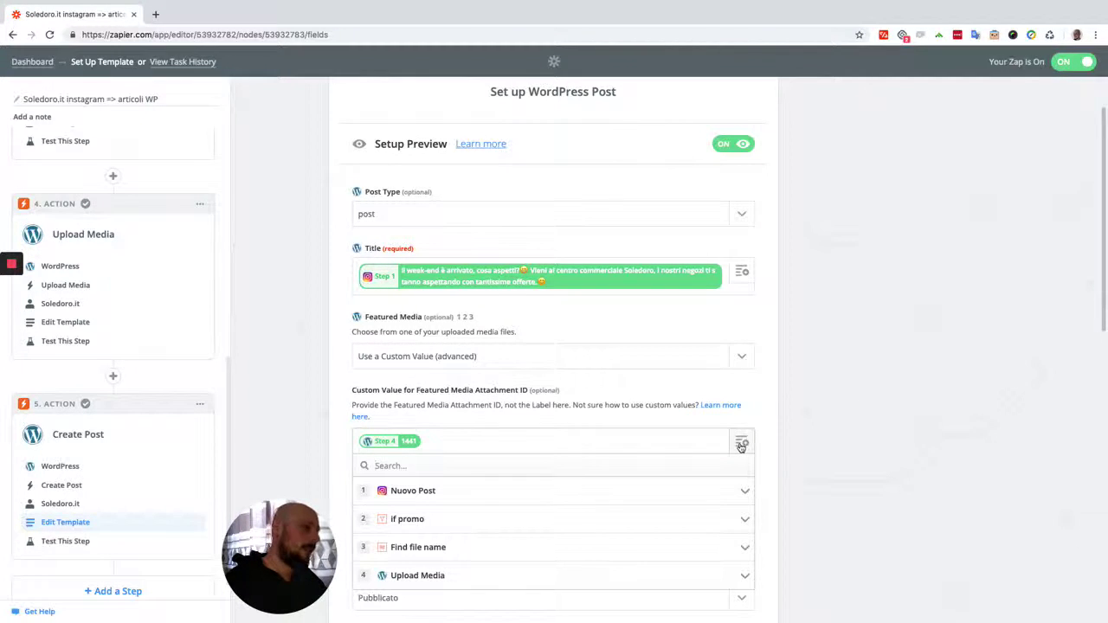
scroll(732, 494, down, 1)
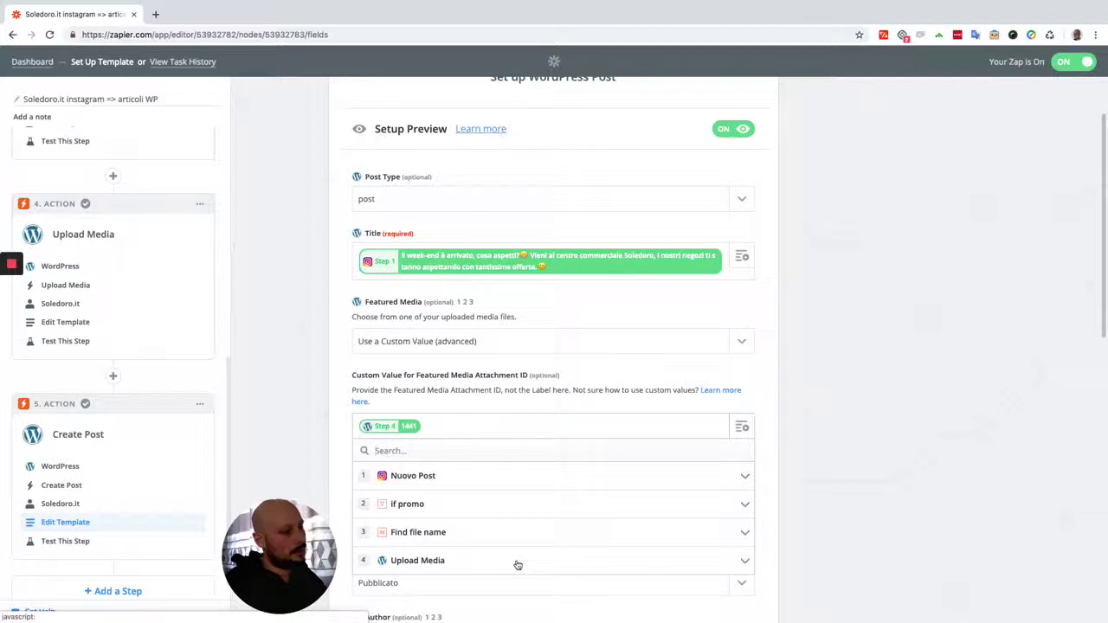
click(743, 560)
scroll(855, 526, down, 1)
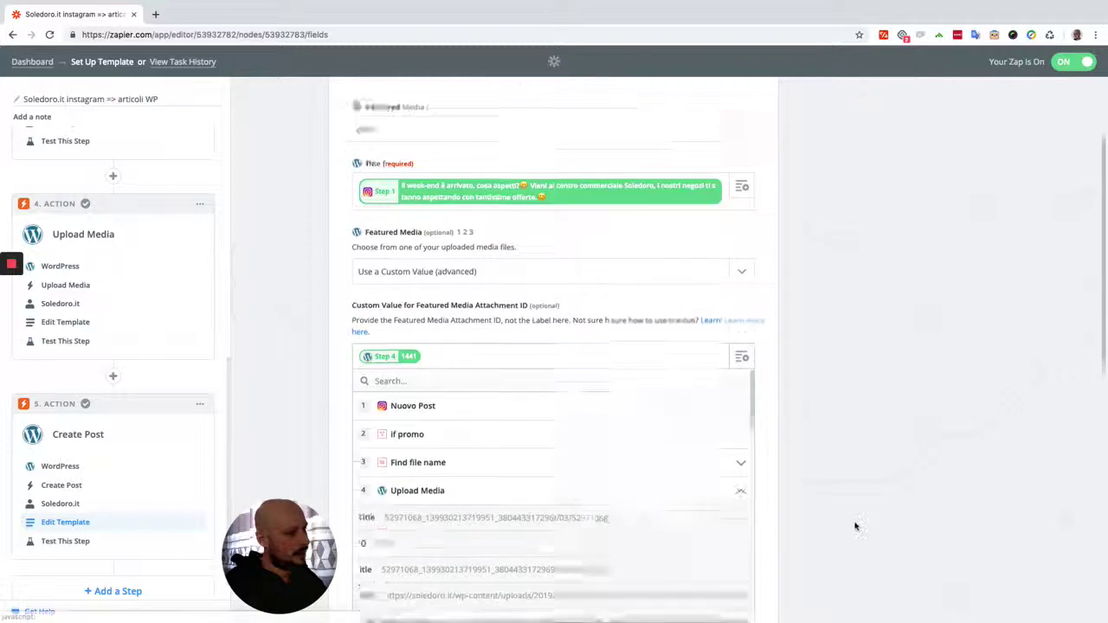
scroll(856, 525, down, 3)
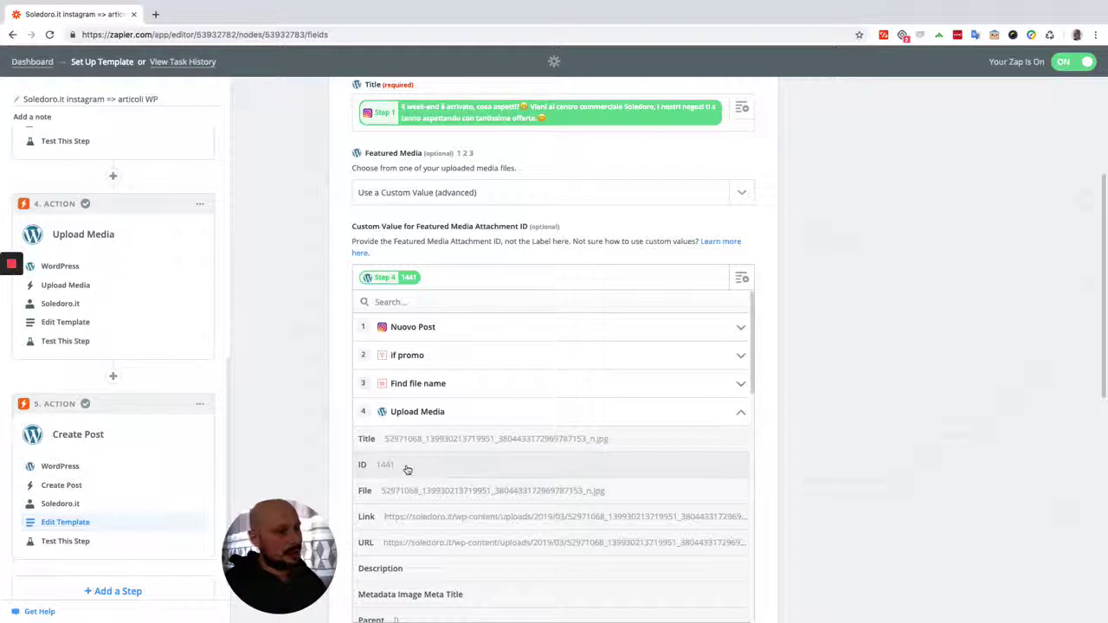
click(290, 439)
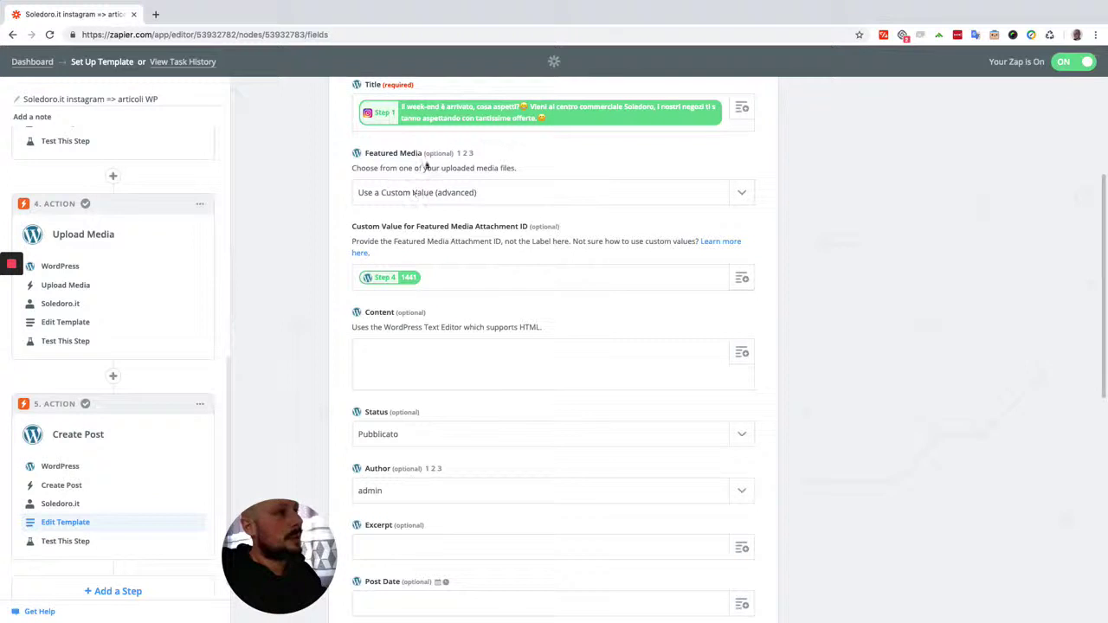
Check which earlier steps can supply the post's Content, and look up the choices for its Status.
click(451, 350)
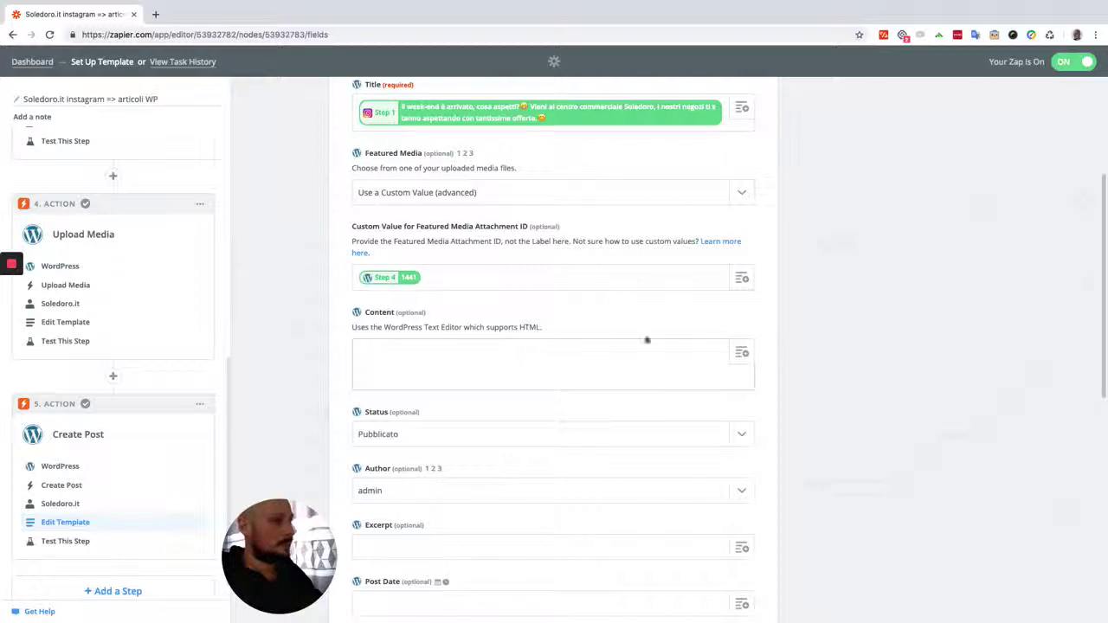
click(746, 355)
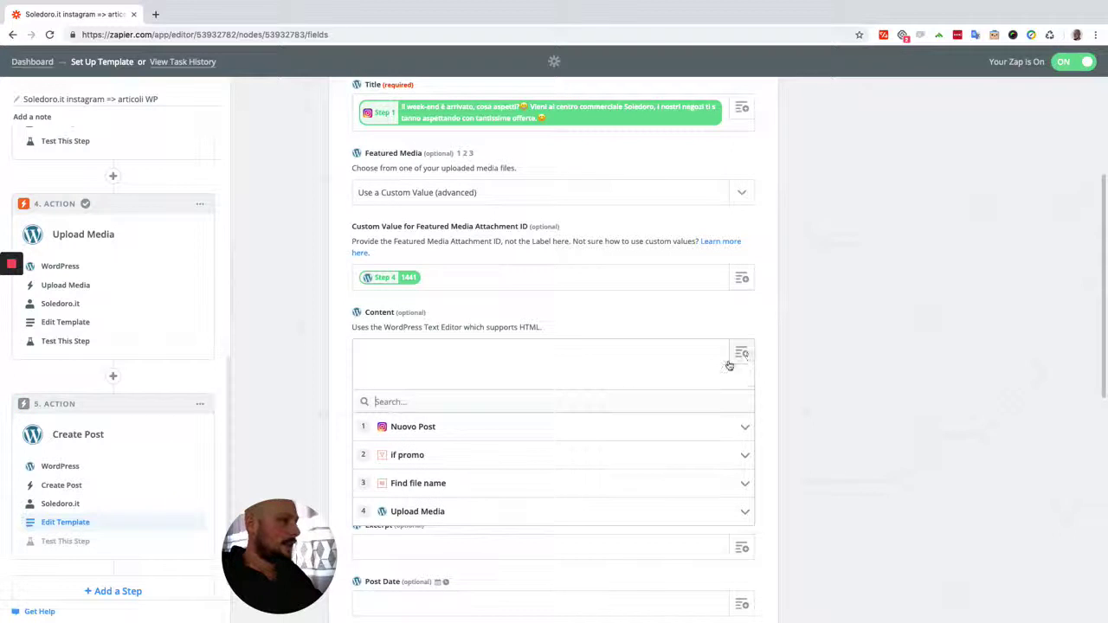
click(569, 355)
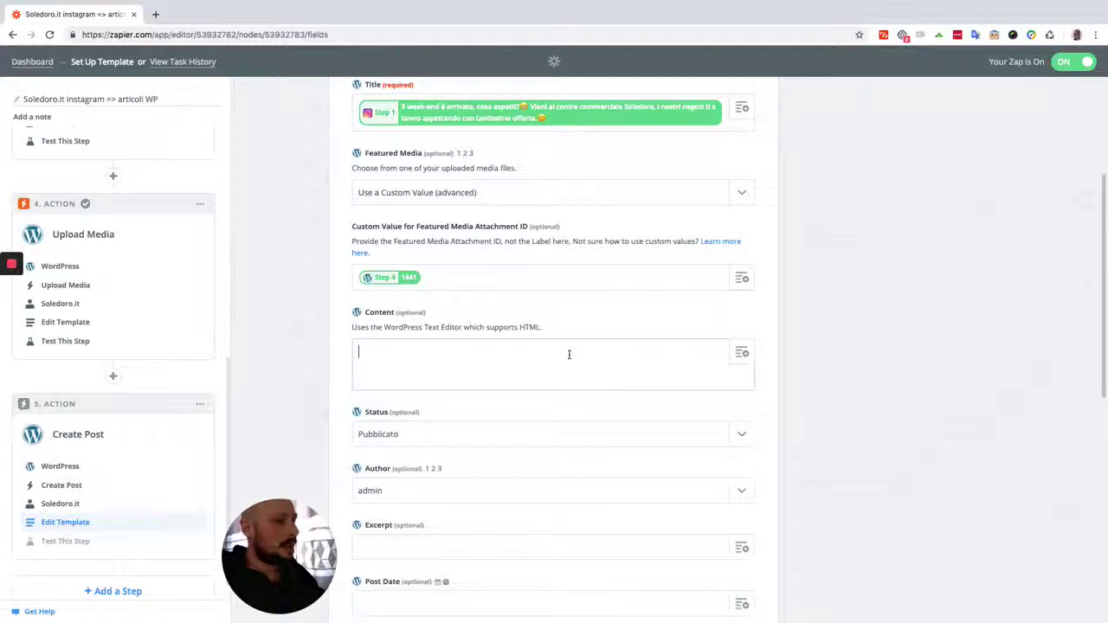
click(488, 437)
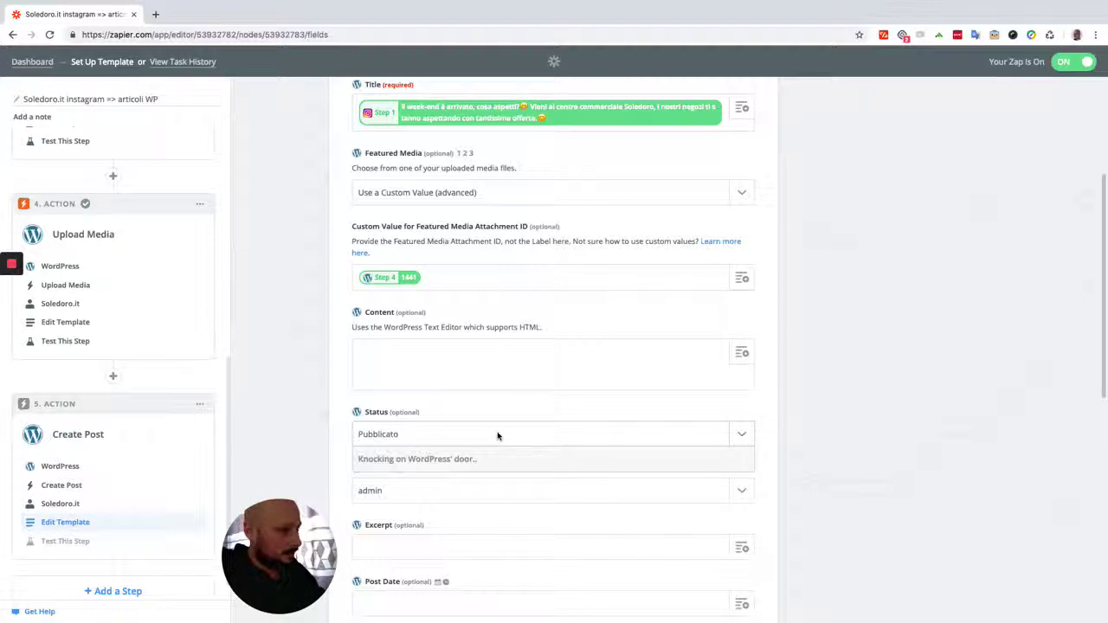
click(304, 413)
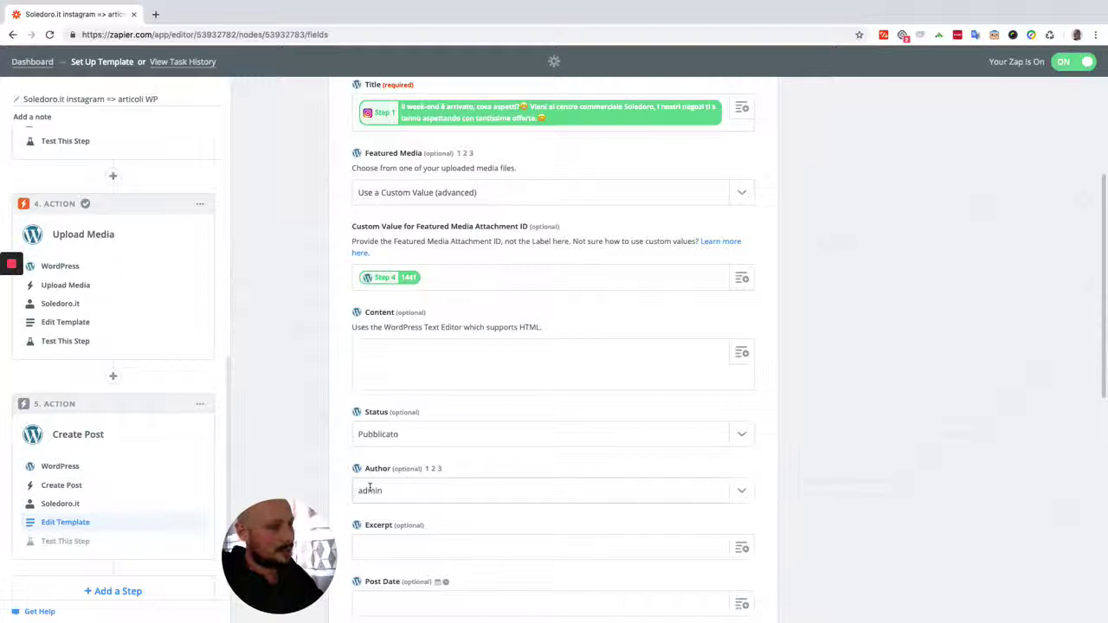
Review the Create Post template's Author, Excerpt, Post Date, Post Format, Post Name and Comment Status fields.
scroll(322, 460, down, 2)
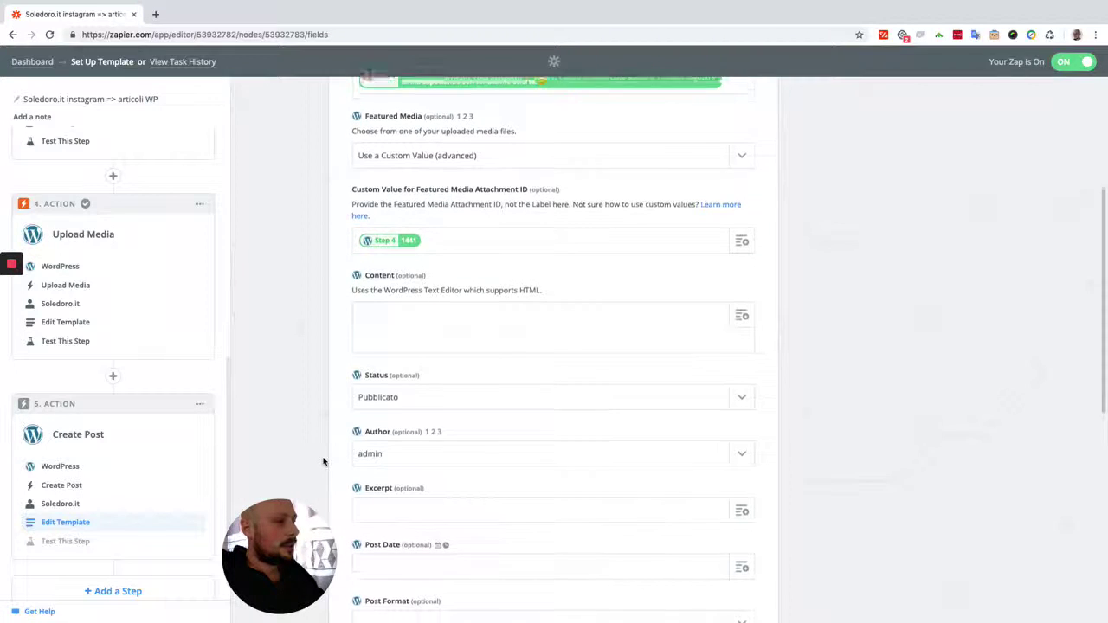
scroll(323, 462, down, 1)
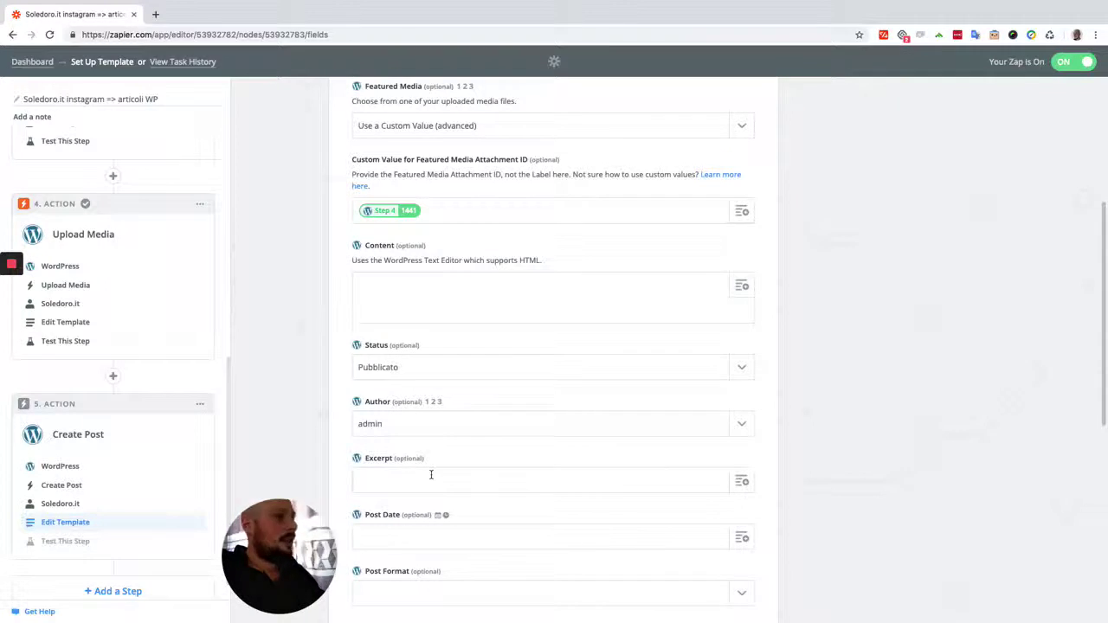
scroll(432, 475, down, 1)
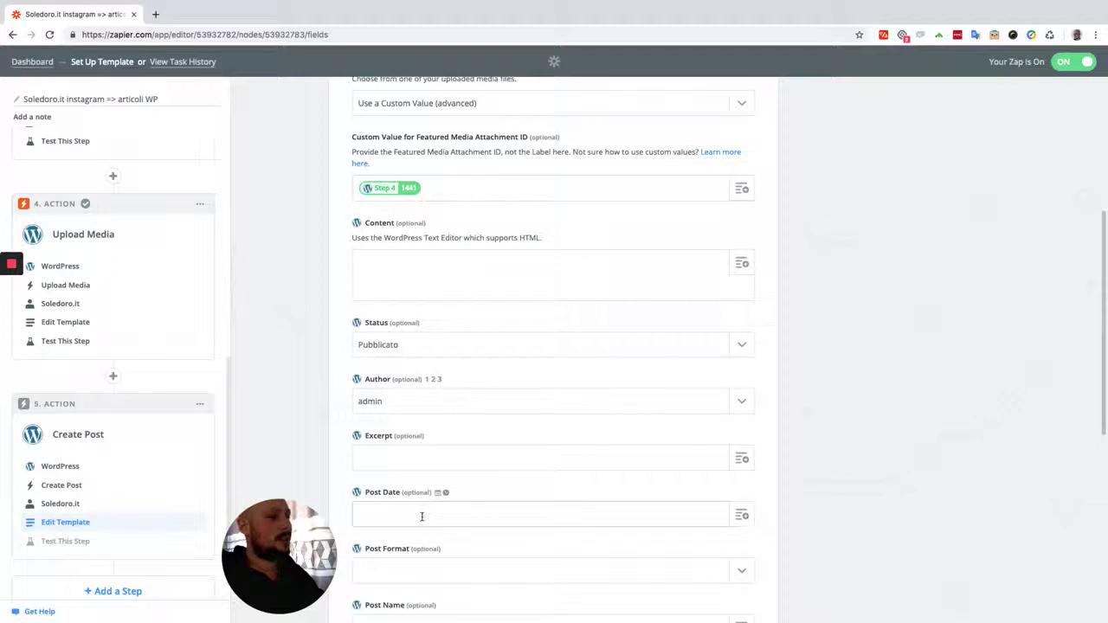
scroll(422, 516, down, 1)
scroll(424, 522, down, 2)
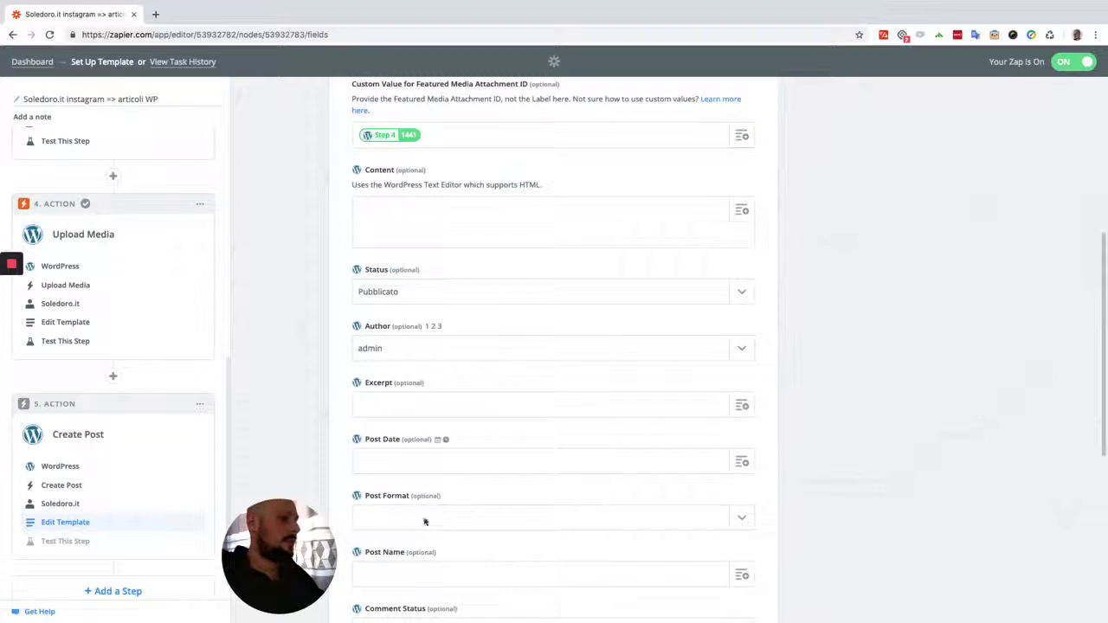
scroll(437, 518, down, 3)
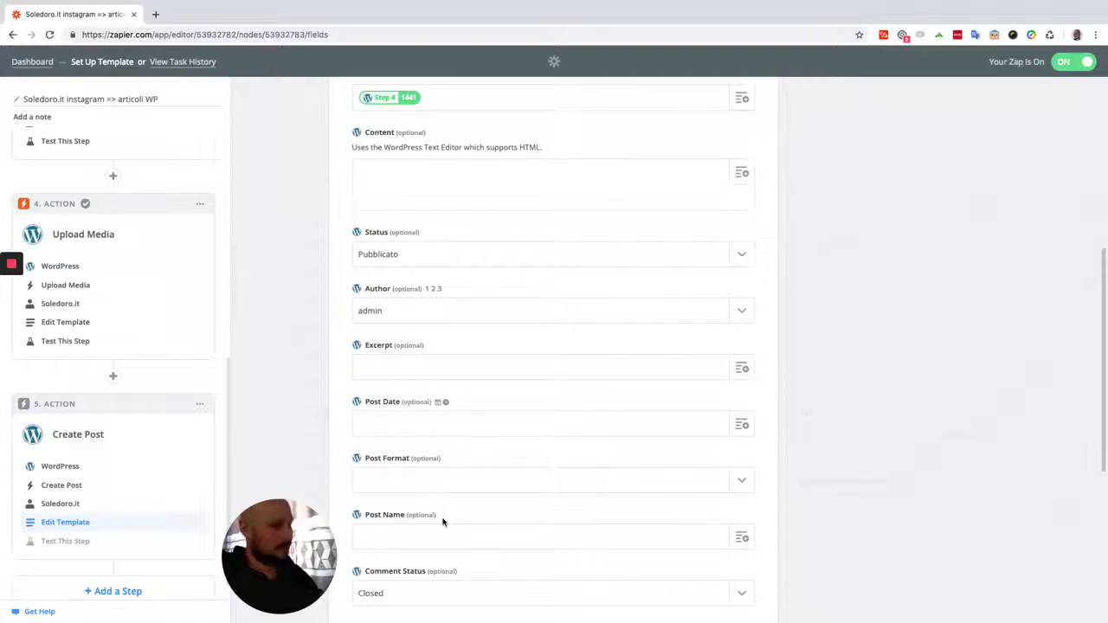
scroll(444, 521, down, 1)
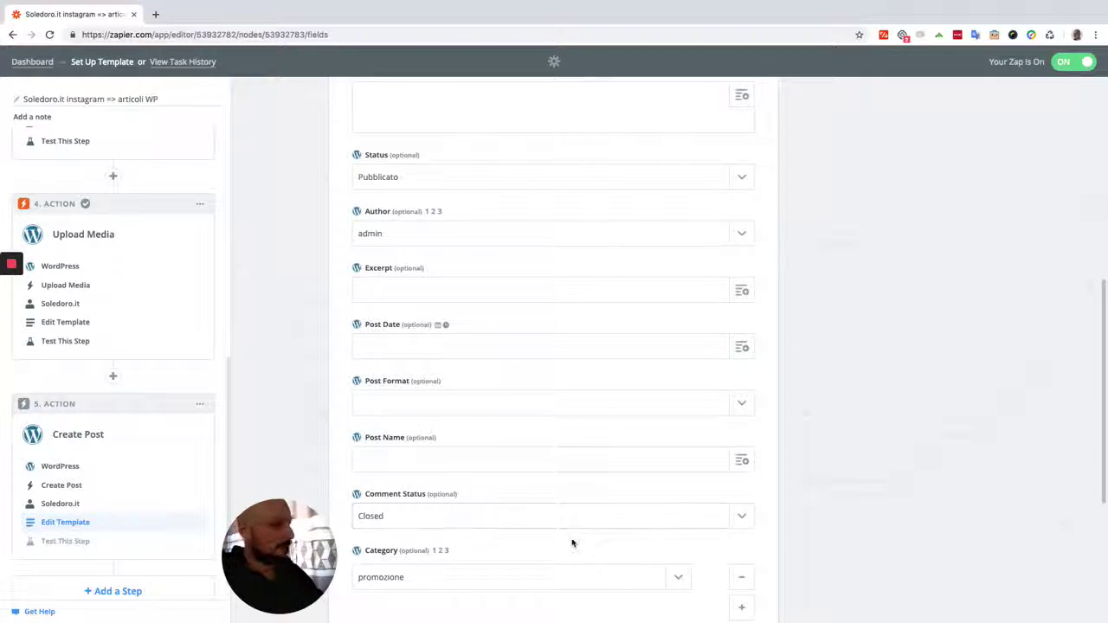
scroll(573, 530, down, 1)
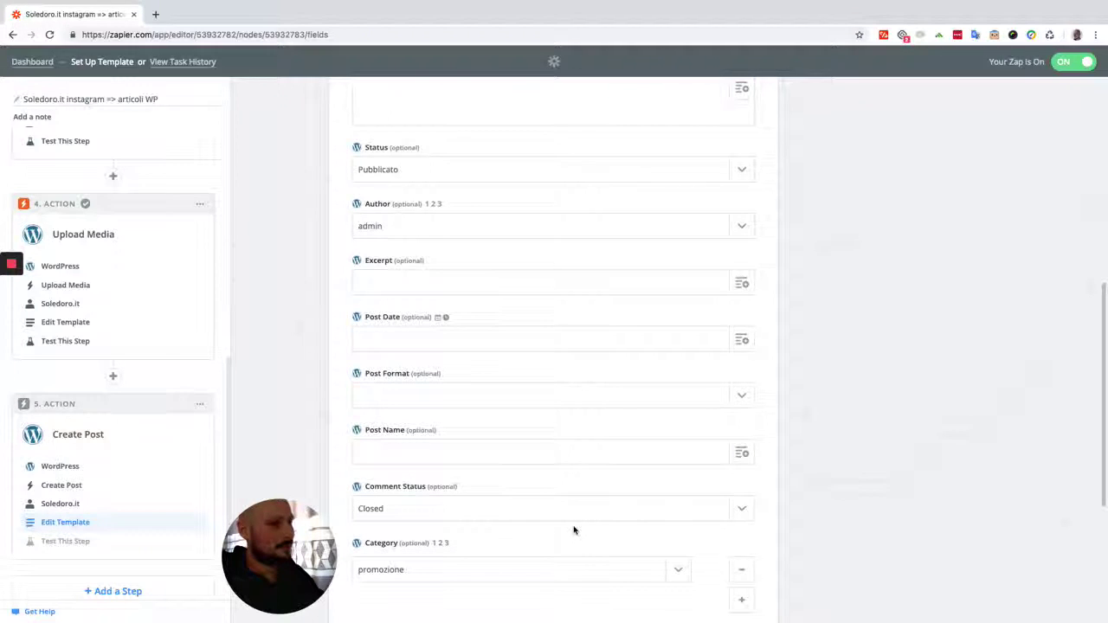
Review the post's Category, Sticky and Tags settings, and continue to the Create Post step's test page.
scroll(574, 533, down, 4)
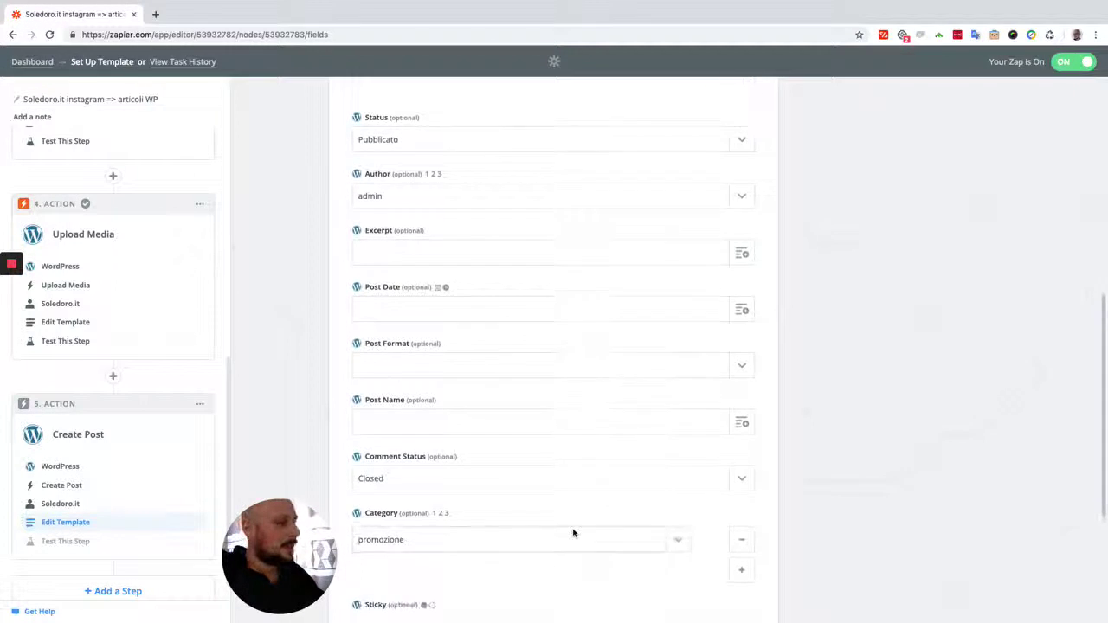
scroll(573, 532, down, 1)
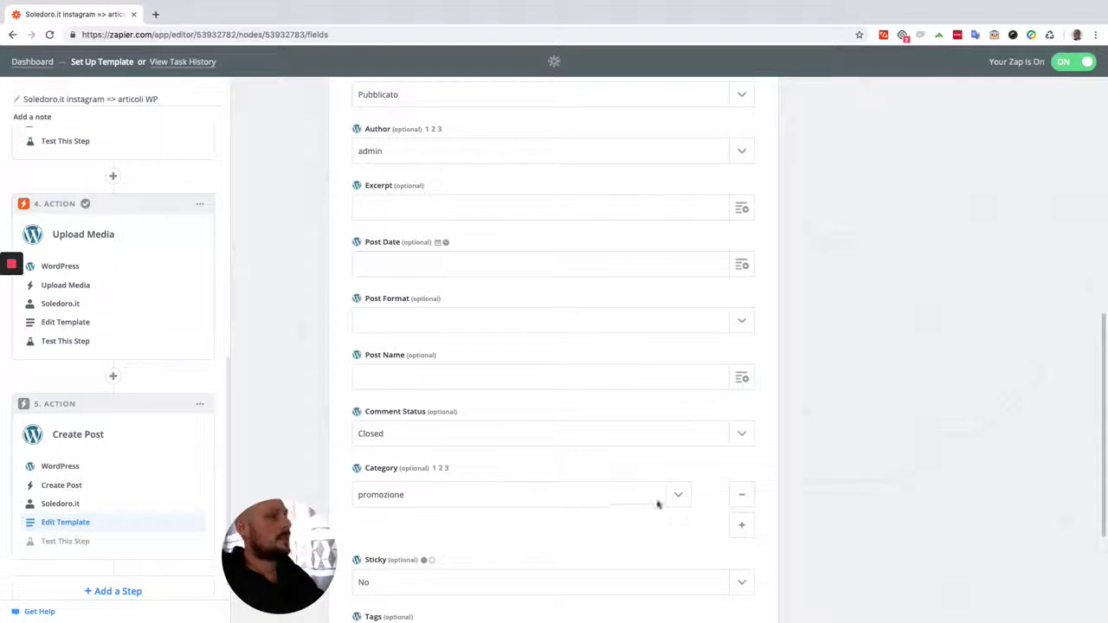
scroll(672, 501, down, 3)
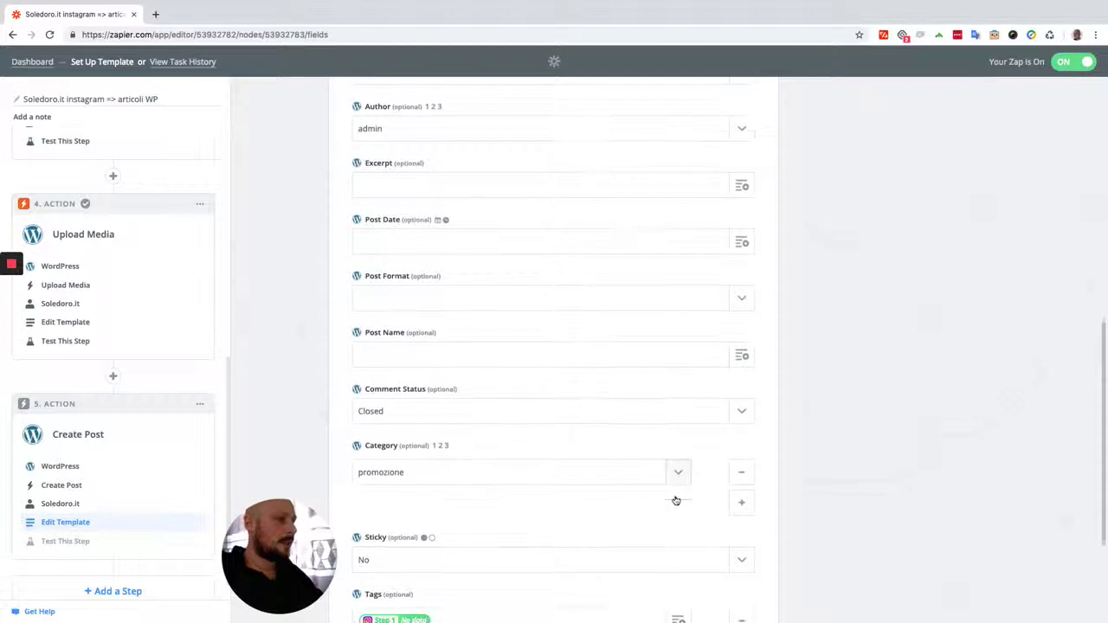
scroll(676, 500, down, 2)
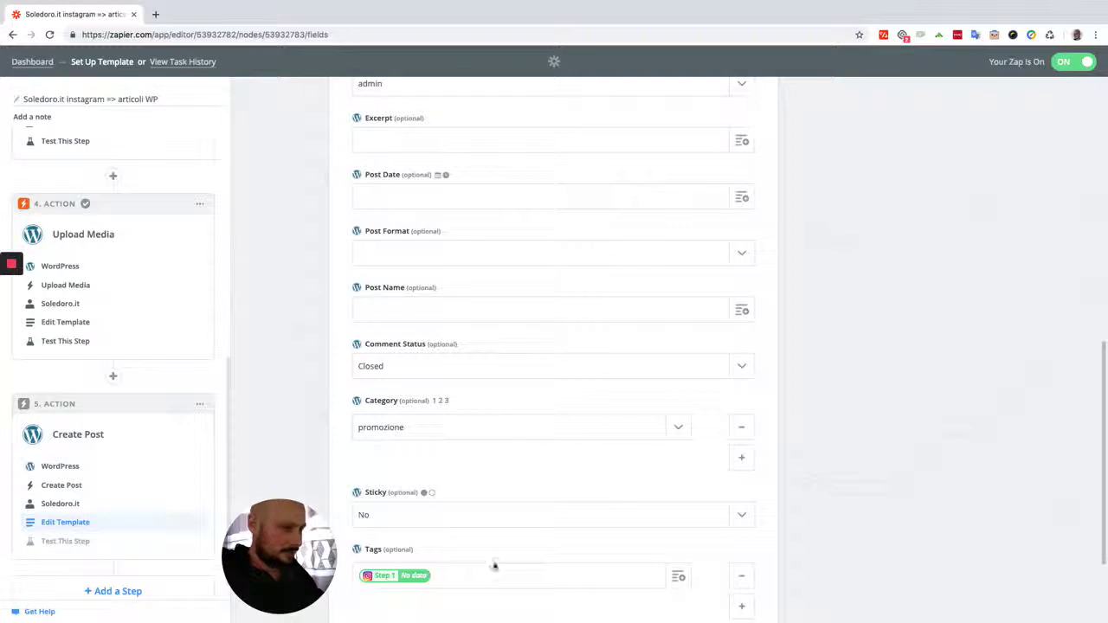
scroll(477, 549, down, 2)
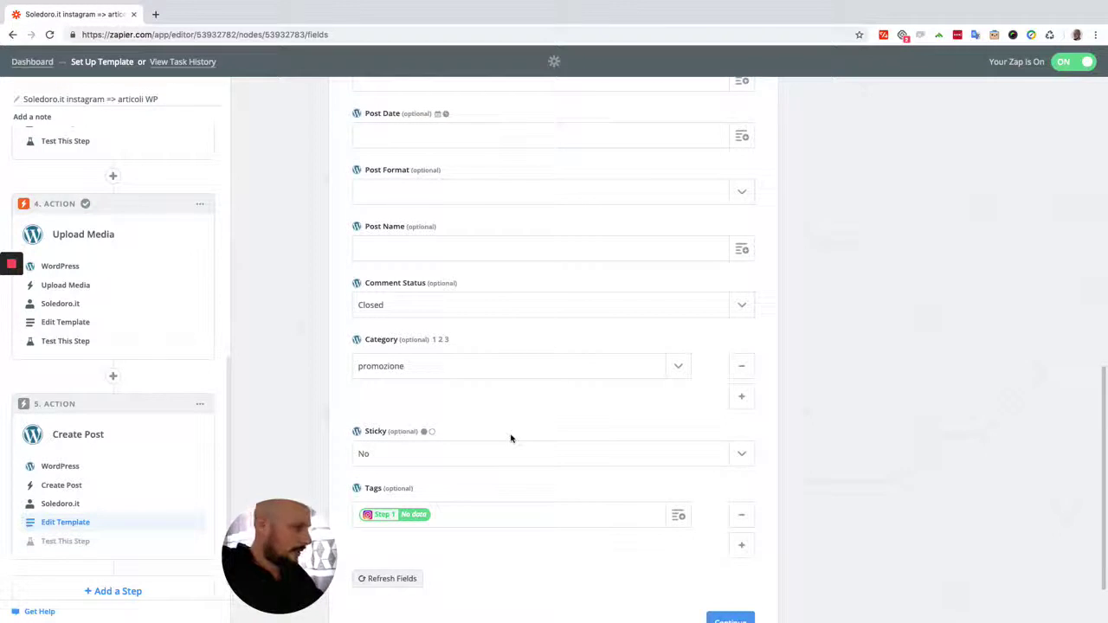
scroll(511, 438, down, 1)
scroll(511, 438, down, 2)
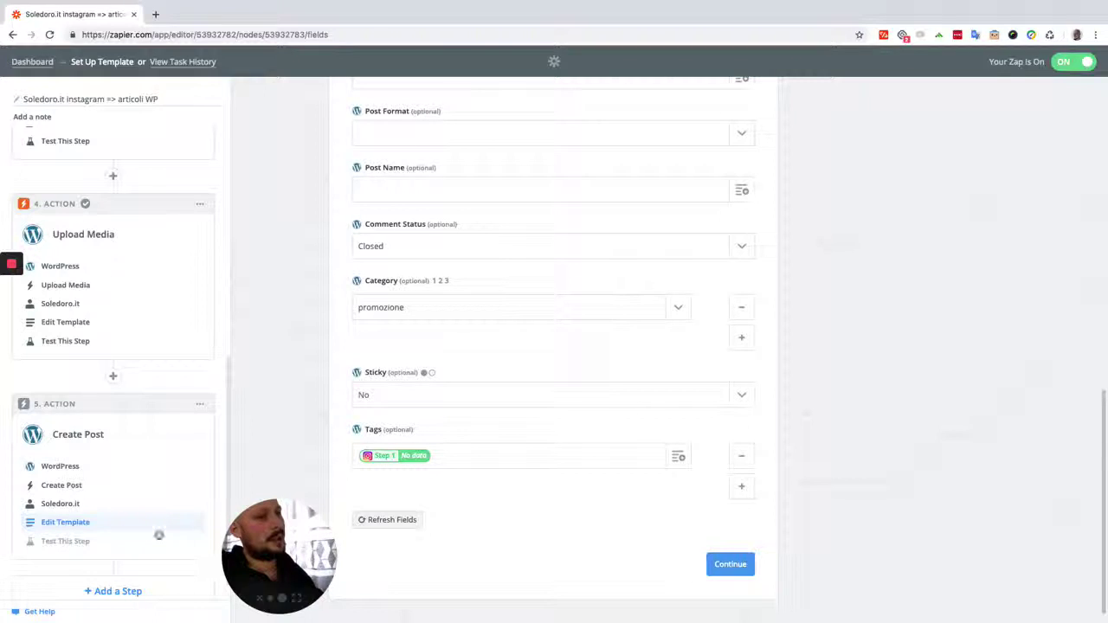
click(739, 569)
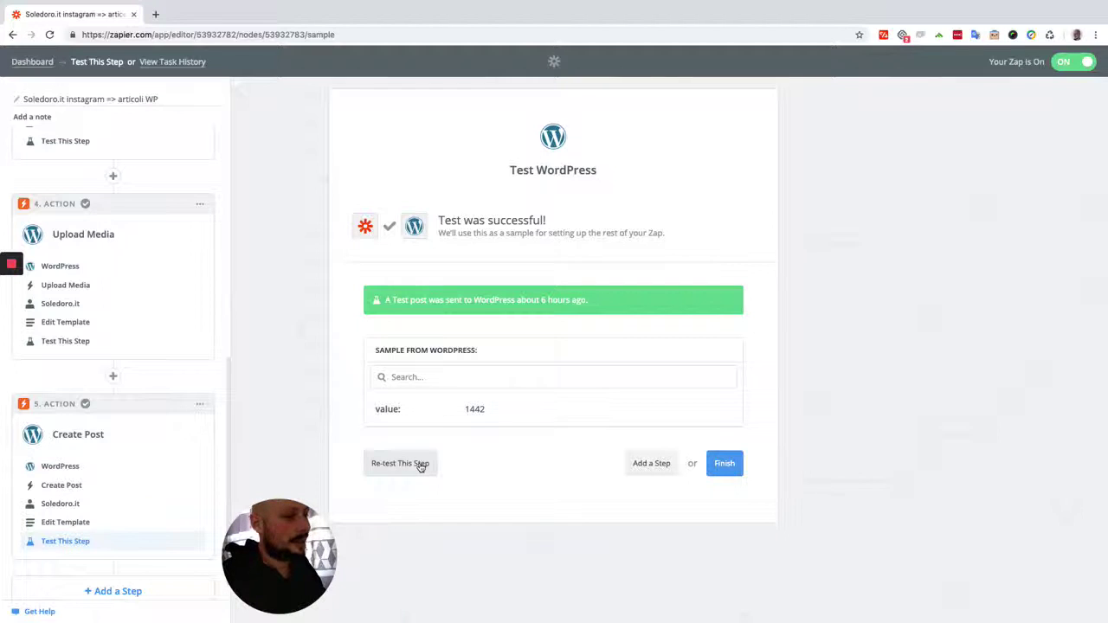
Open soledoro.it in a new browser tab and view the posts on its Promozioni page.
click(155, 14)
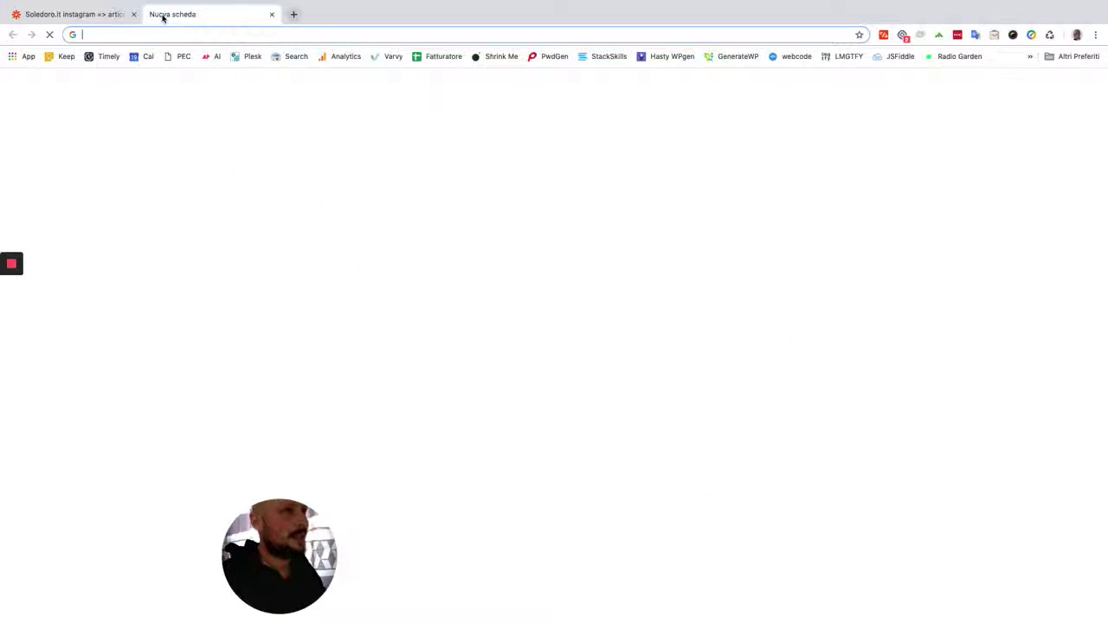
text(soledoro)
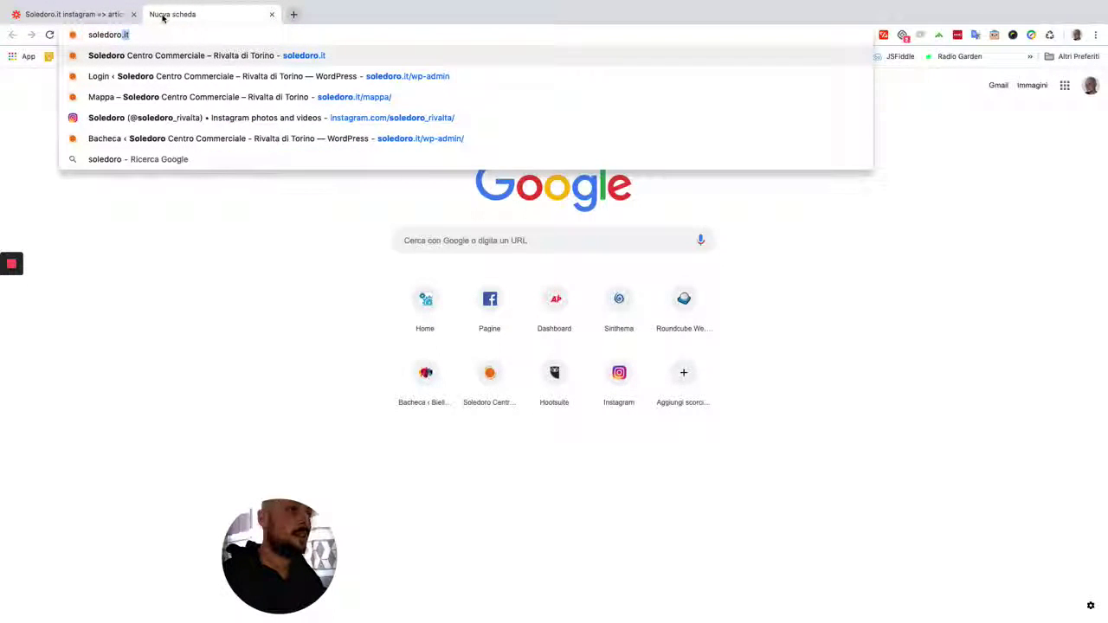
key(Return)
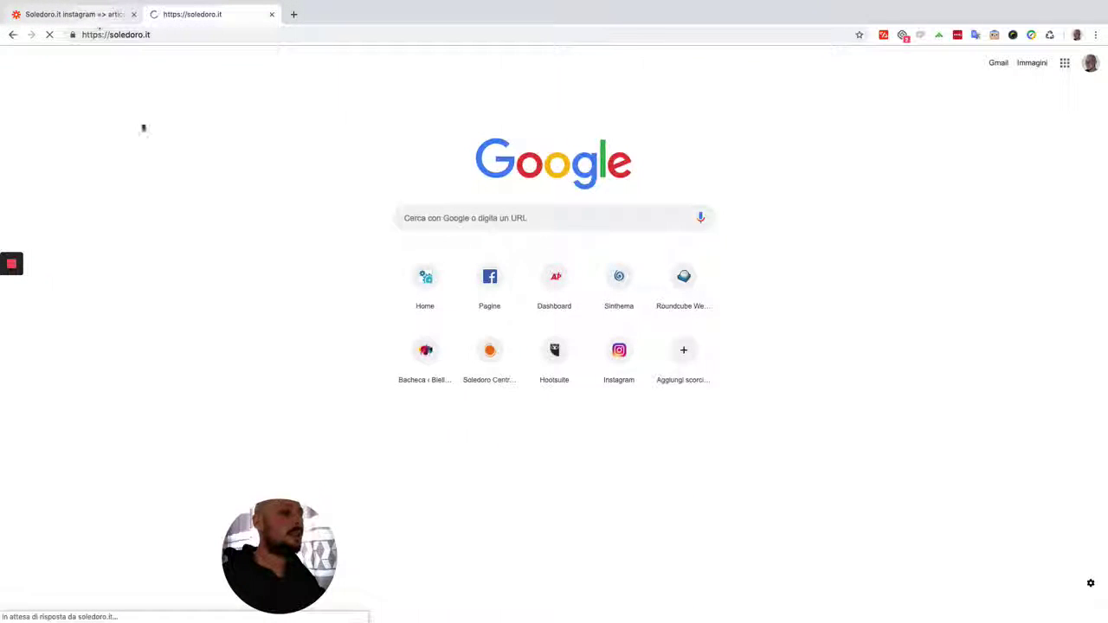
drag(275, 554, 63, 559)
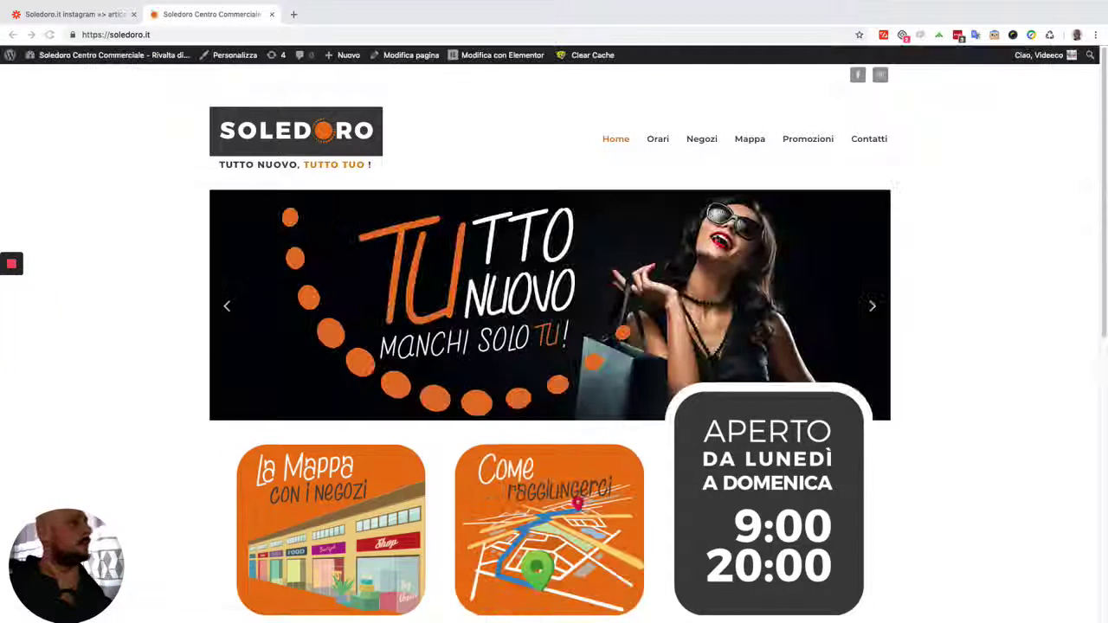
click(812, 145)
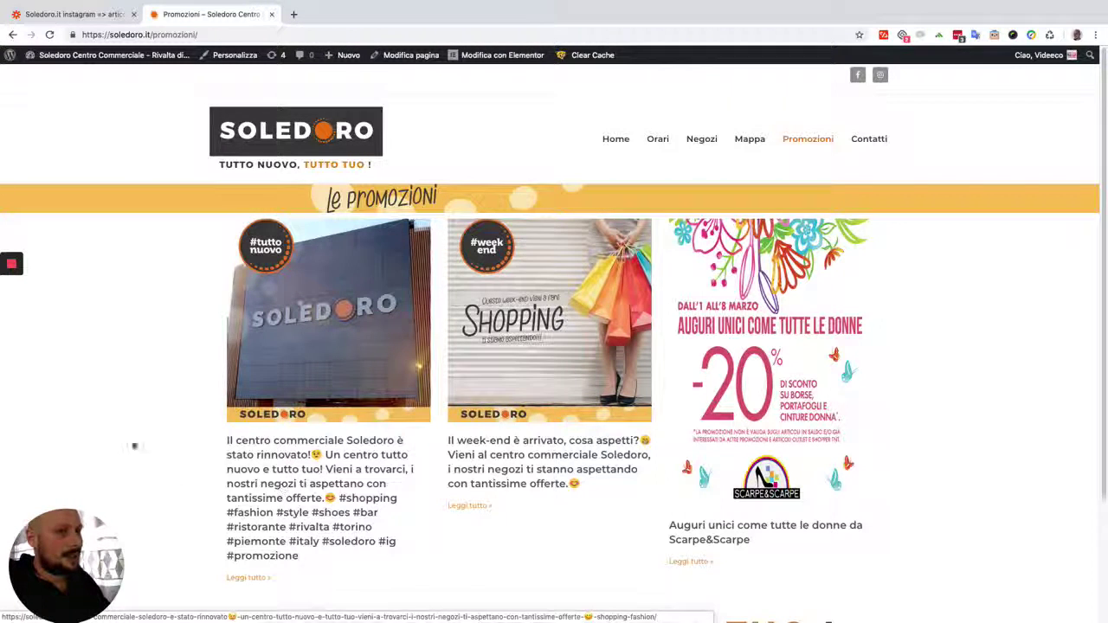
mouse_move(10, 294)
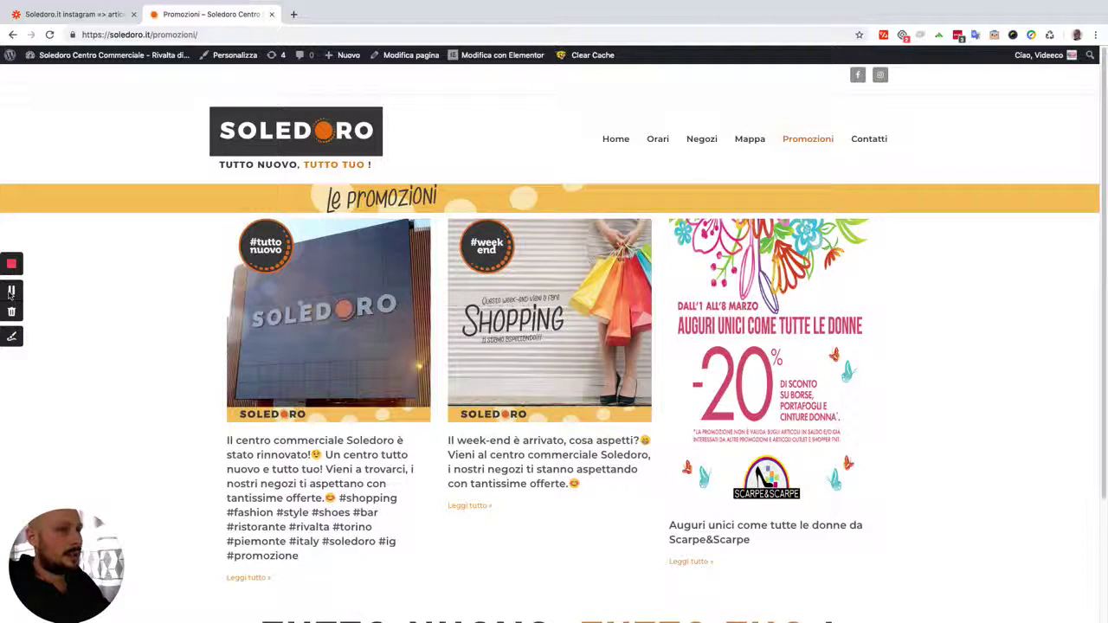